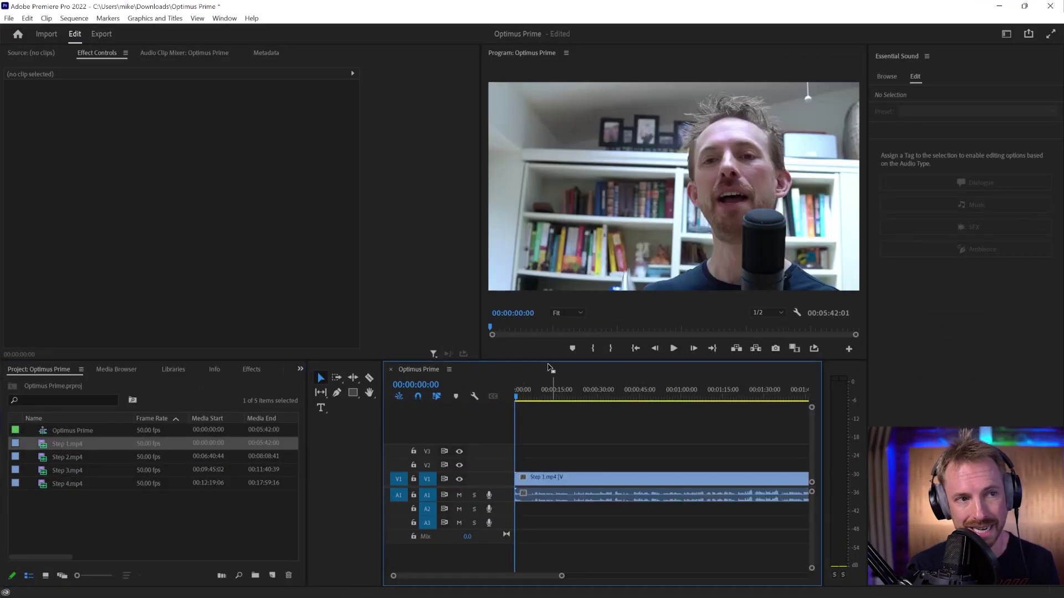
pyautogui.moveTo(551, 387); pyautogui.dragTo(574, 395)
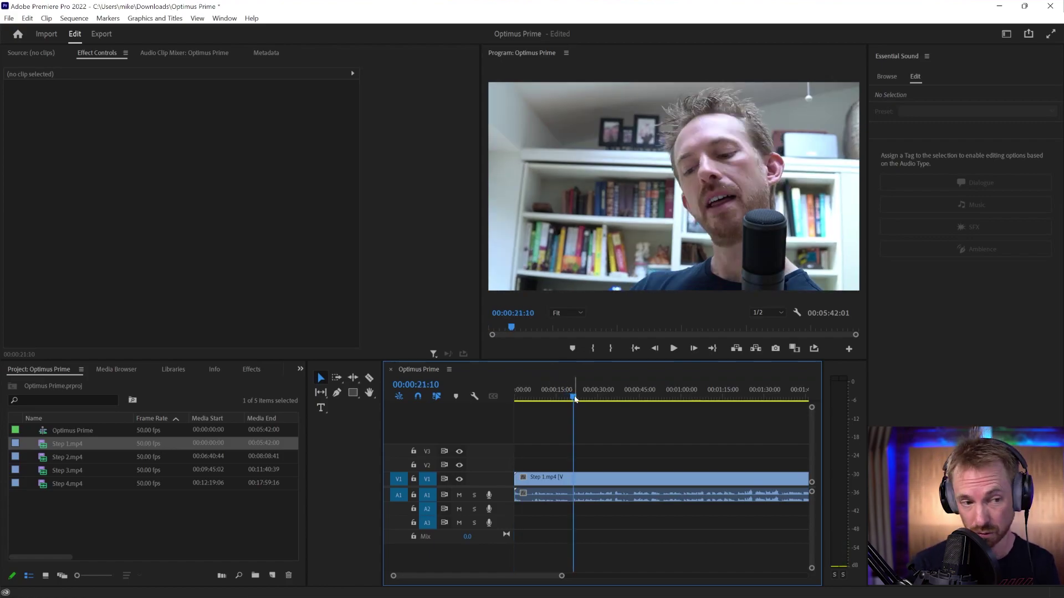
pyautogui.press('space')
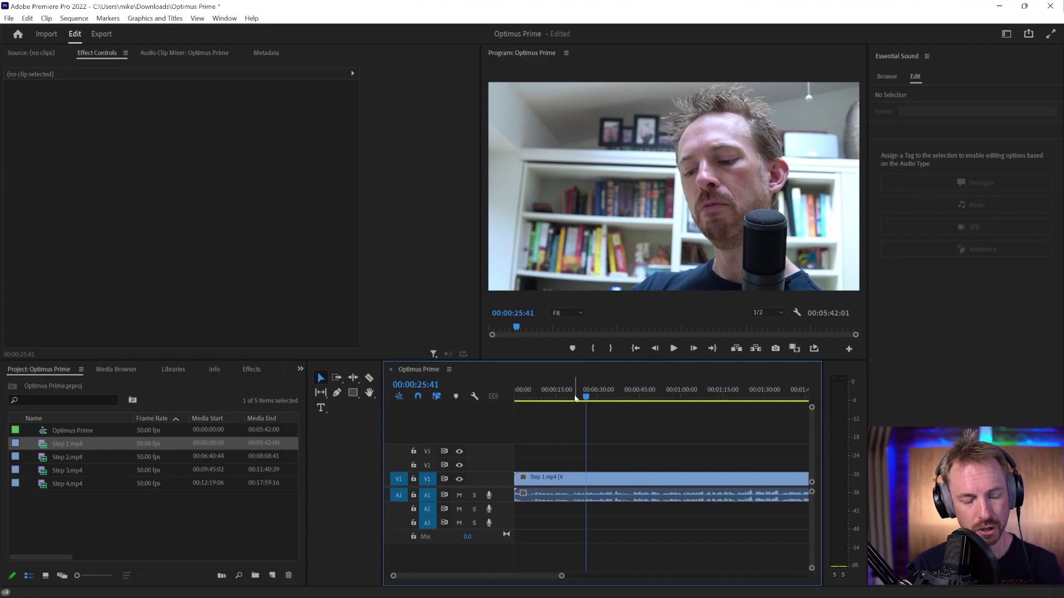
pyautogui.press('-')
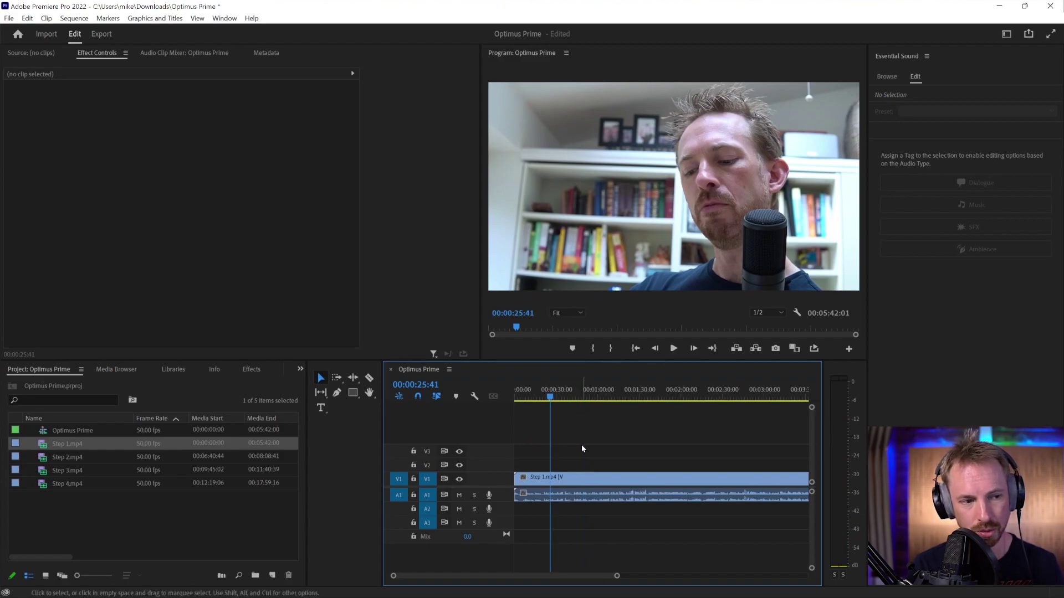
pyautogui.click(542, 393)
pyautogui.press('=')
pyautogui.press('=')
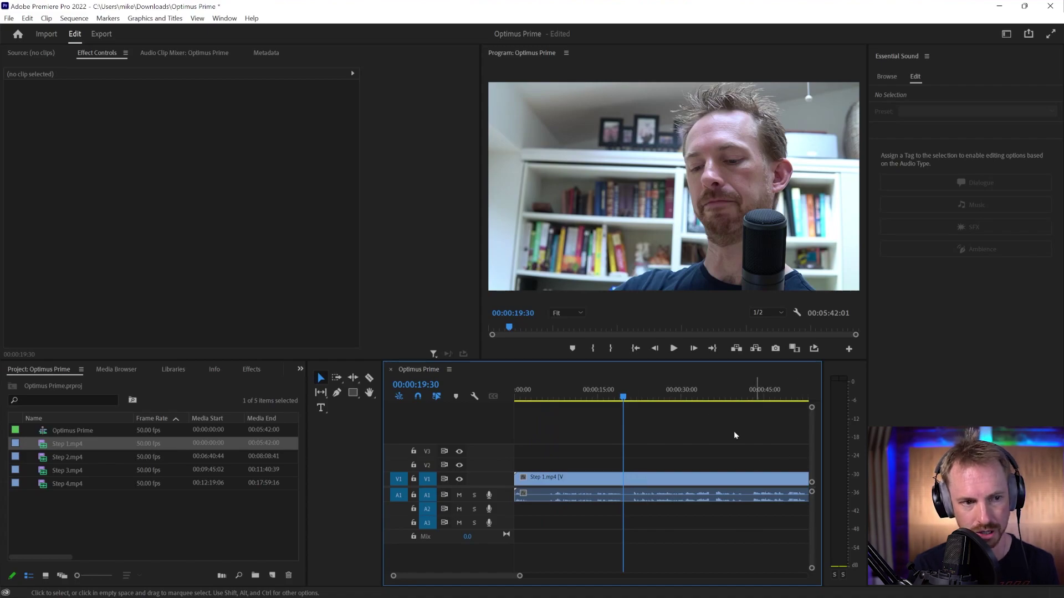
pyautogui.moveTo(648, 394); pyautogui.dragTo(659, 397)
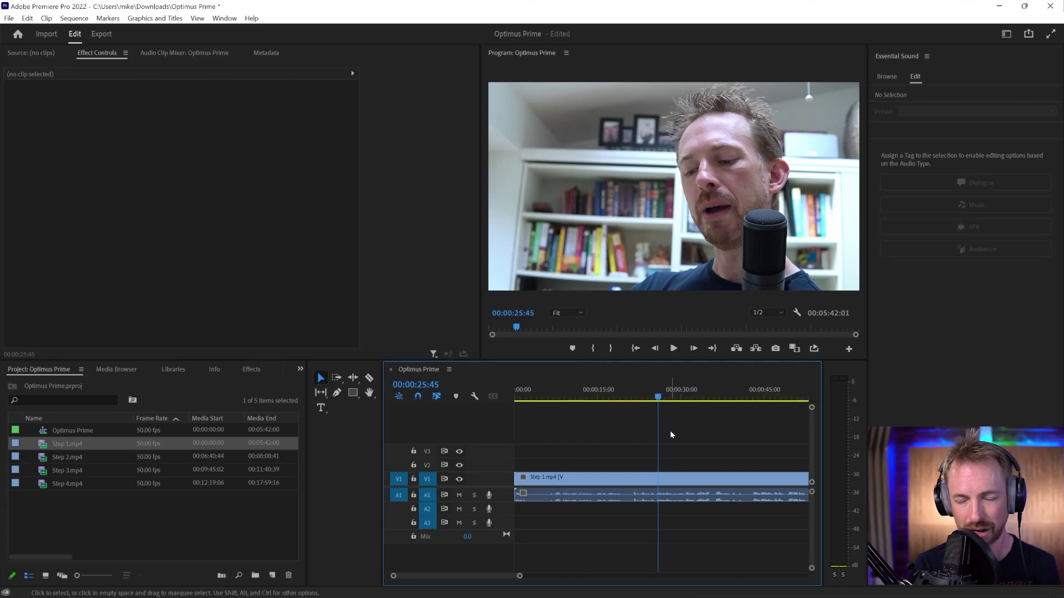
pyautogui.moveTo(639, 397); pyautogui.dragTo(630, 397)
# Razor Step 1 twice and delete the first and last pieces, keeping the middle section
pyautogui.press('c')
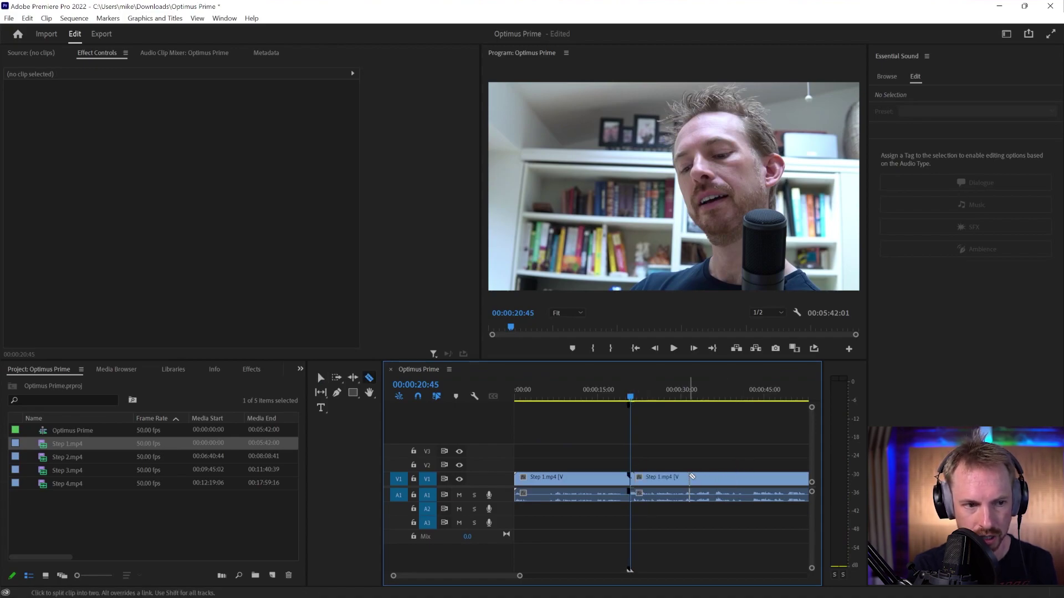
pyautogui.press('v')
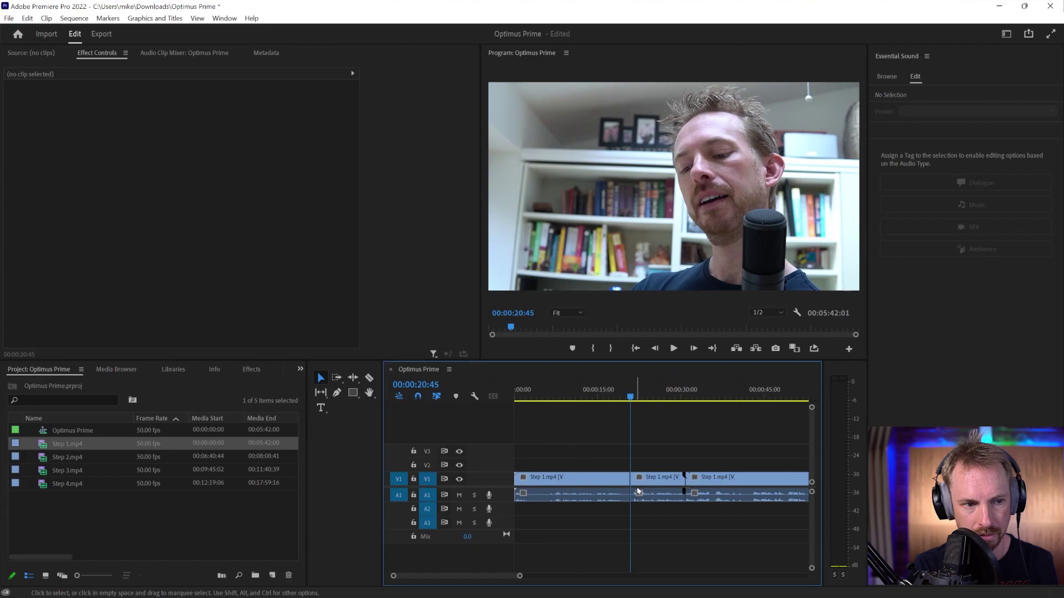
pyautogui.click(571, 479)
pyautogui.press('Delete')
pyautogui.click(742, 479)
pyautogui.press('Delete')
# Normalize the remaining Step 1 clip's audio to Max Peak and play it back
pyautogui.click(672, 497)
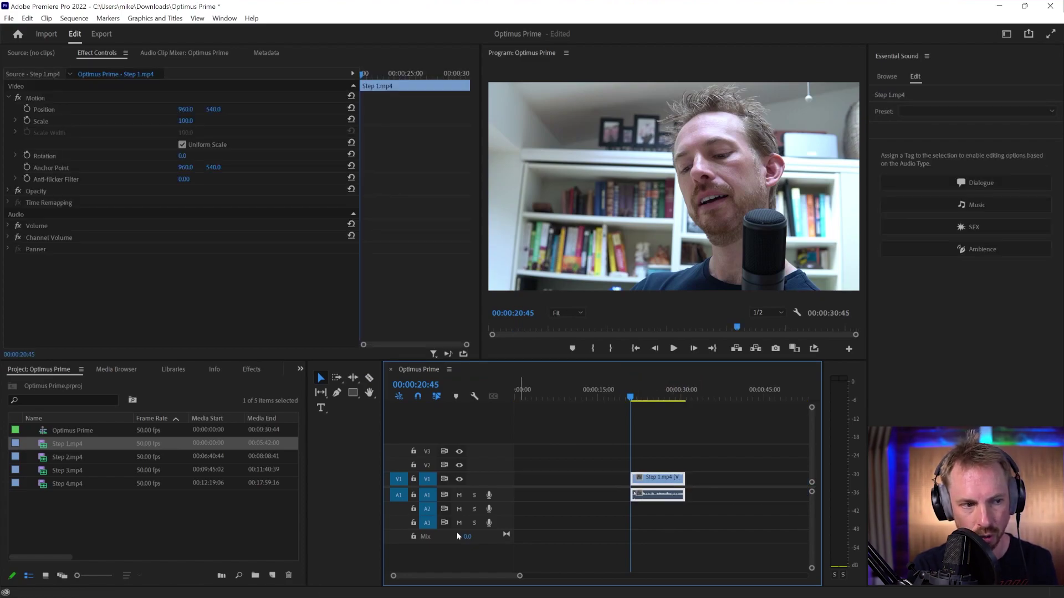
pyautogui.moveTo(505, 500); pyautogui.dragTo(506, 530)
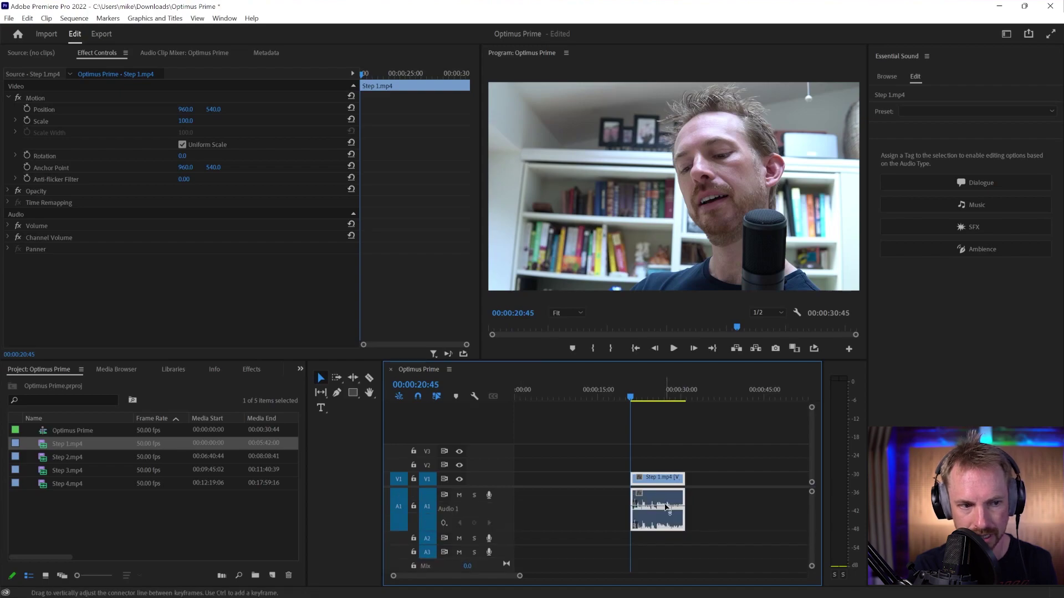
pyautogui.press('g')
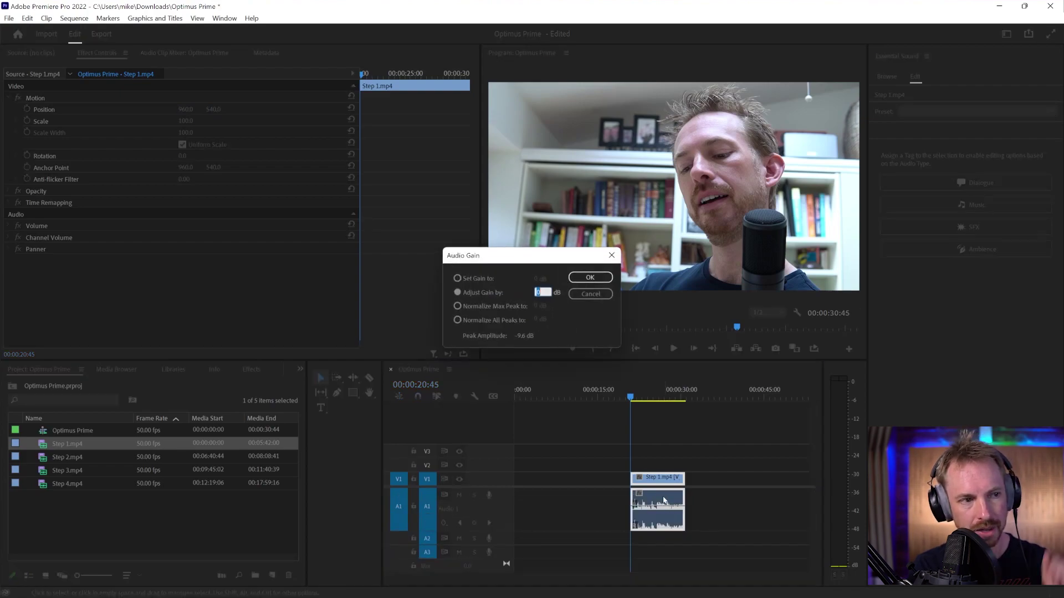
pyautogui.click(497, 304)
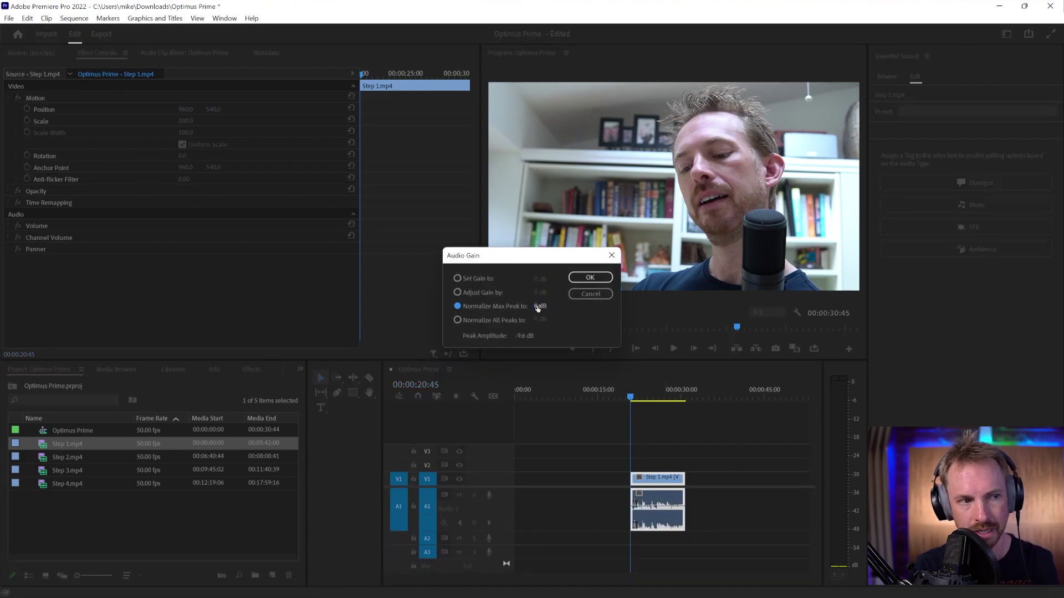
pyautogui.click(586, 277)
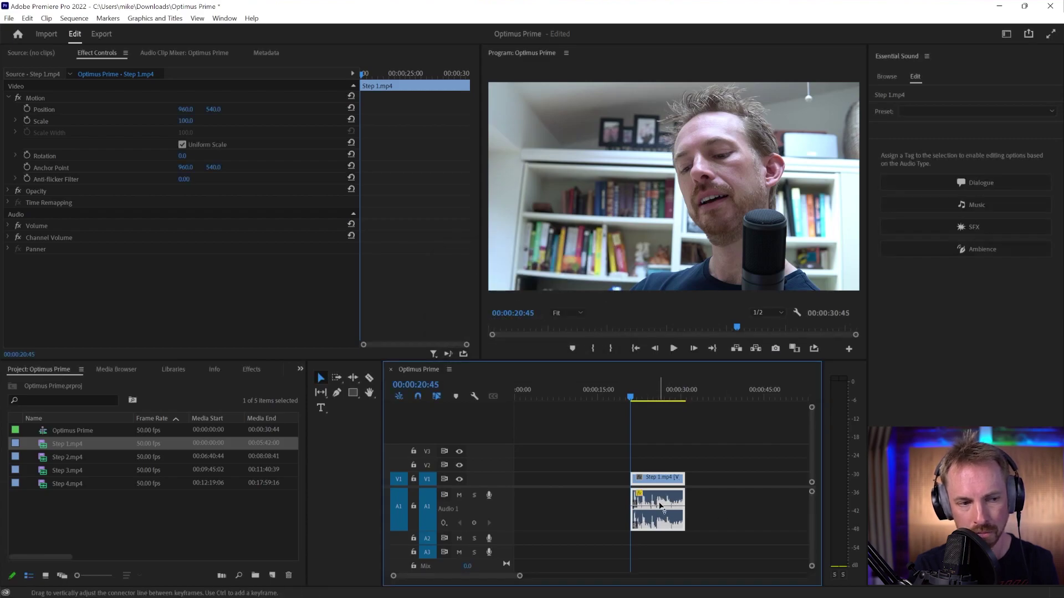
pyautogui.press('space')
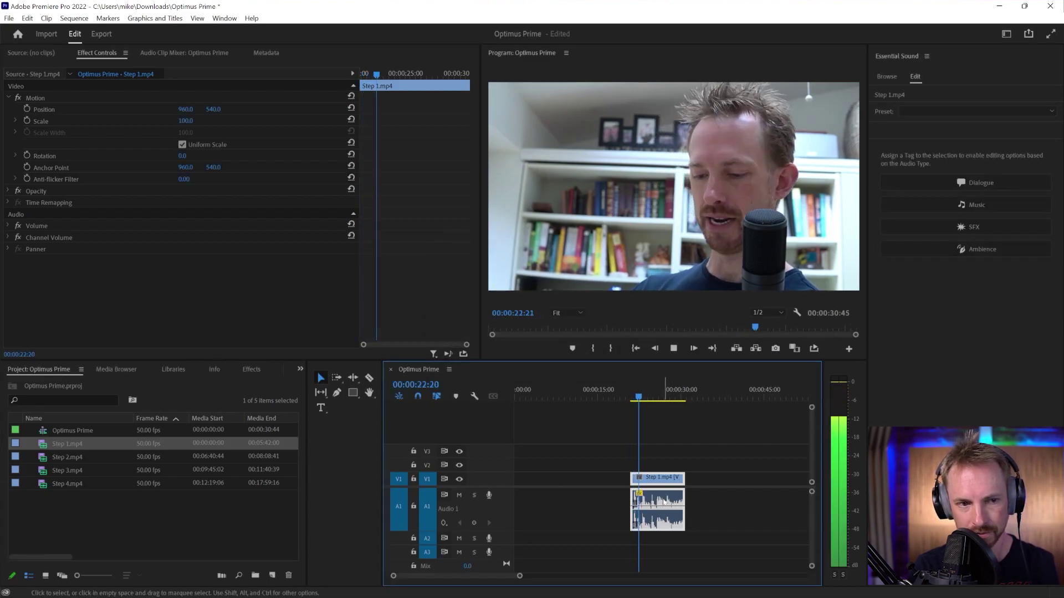
# Stop playback of the trimmed Step 1 clip
pyautogui.press('space')
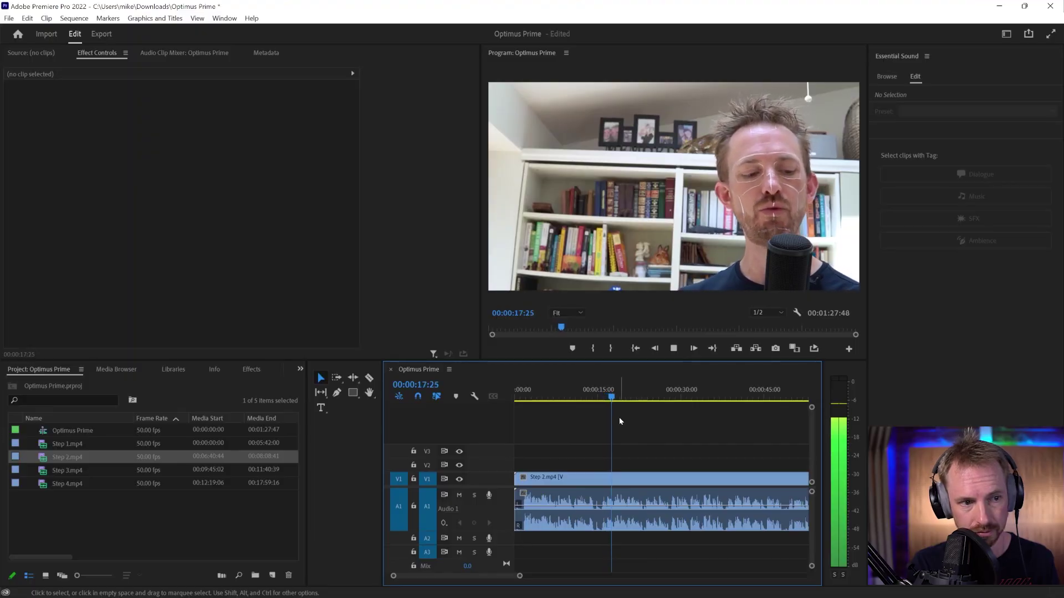
# Split Step 2 and delete its left and right pieces, keeping a short middle section
pyautogui.press('space')
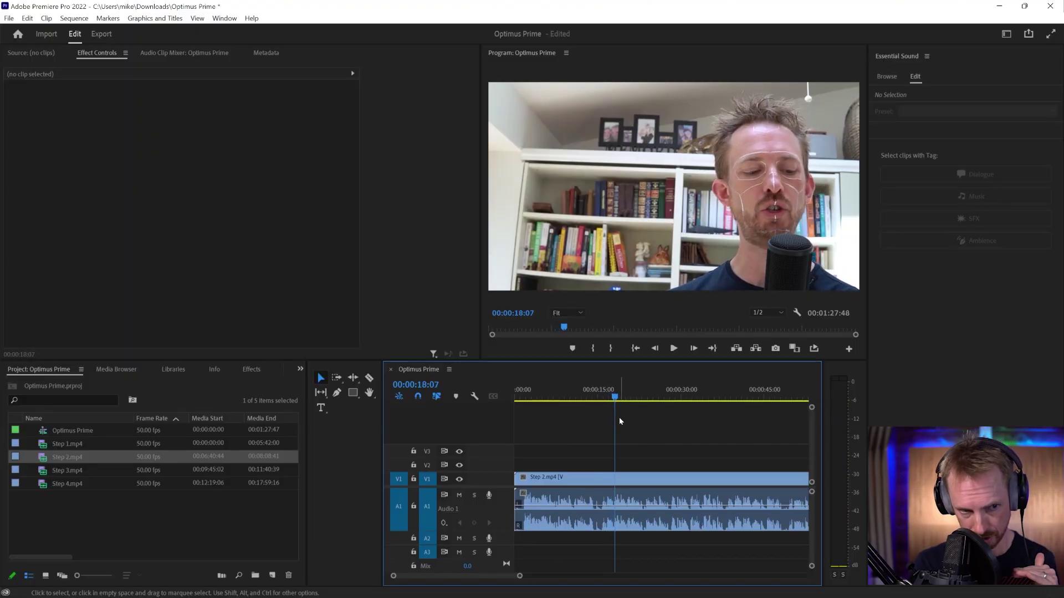
pyautogui.press('c')
pyautogui.click(642, 478)
pyautogui.press('v')
pyautogui.click(720, 477)
pyautogui.press('Delete')
pyautogui.click(554, 478)
pyautogui.press('Delete')
# Normalize the remaining Step 2 clip's audio to its maximum peak
pyautogui.click(634, 497)
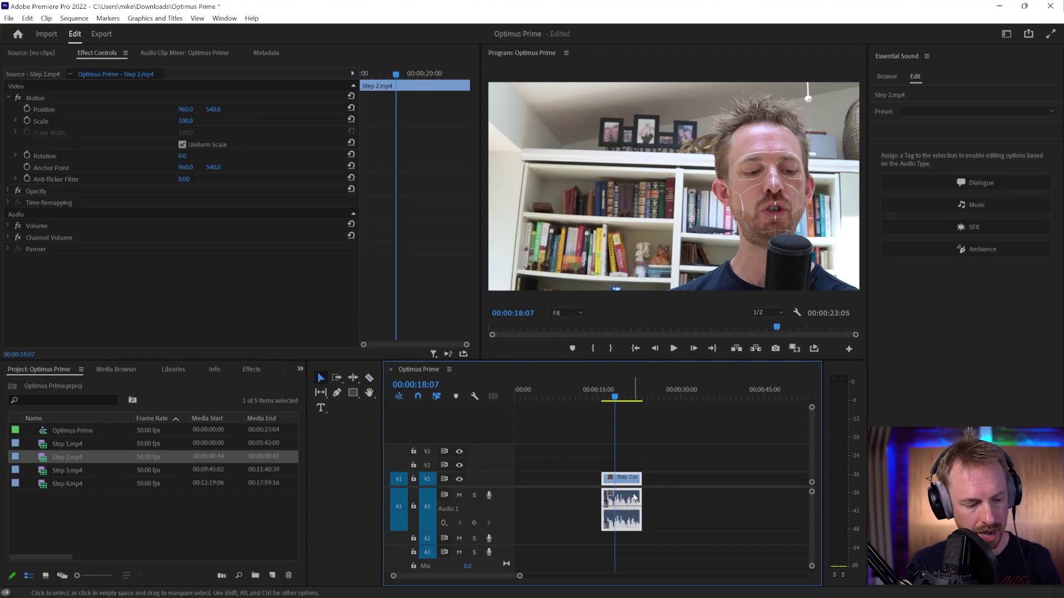
pyautogui.press('g')
pyautogui.click(604, 278)
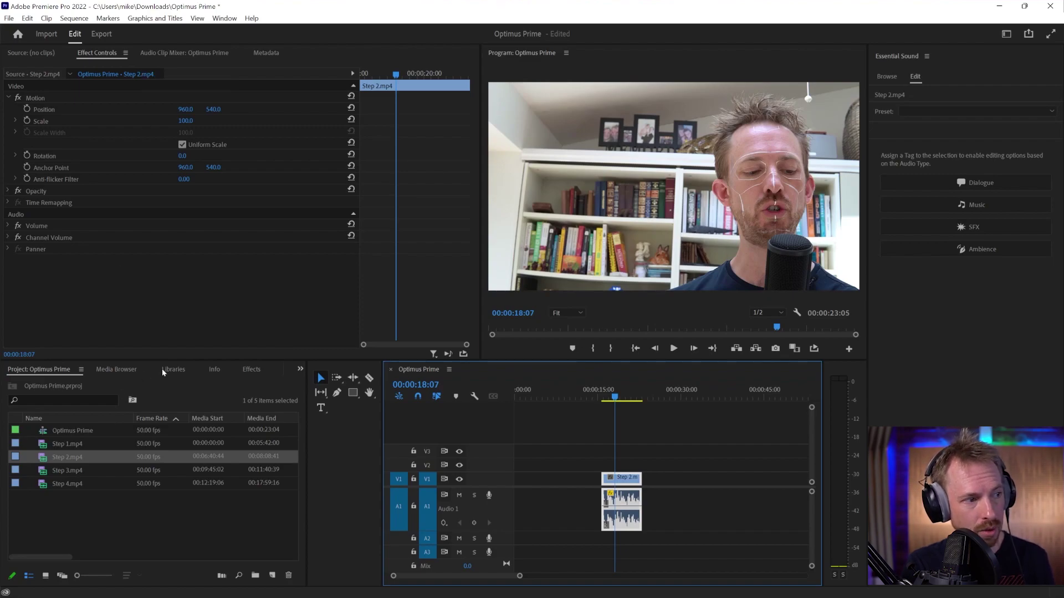
# Apply the Dynamics effect to the Step 2 audio and open its custom settings
pyautogui.click(251, 369)
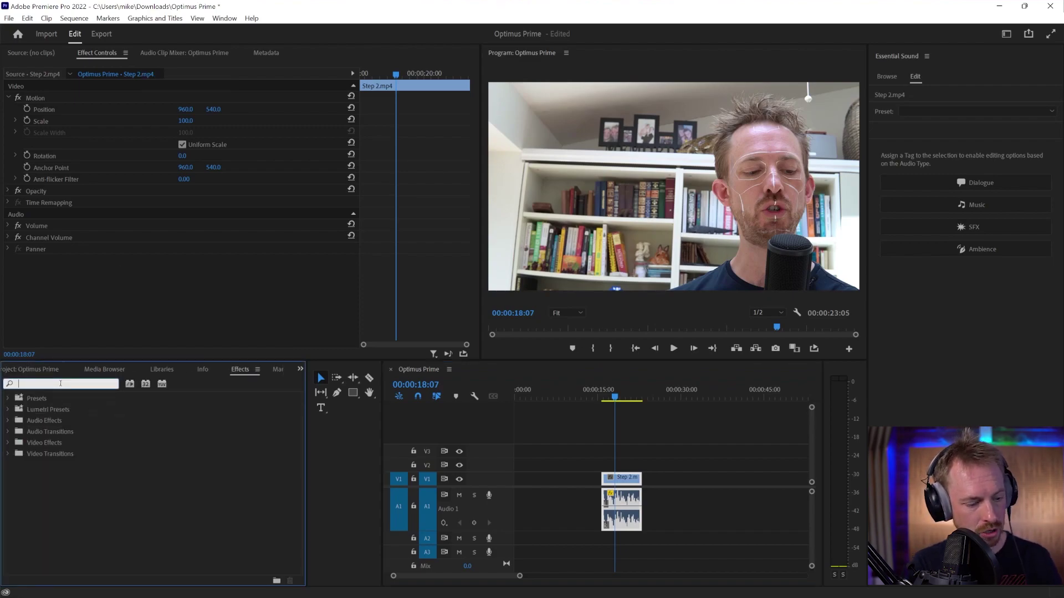
pyautogui.write('dyna')
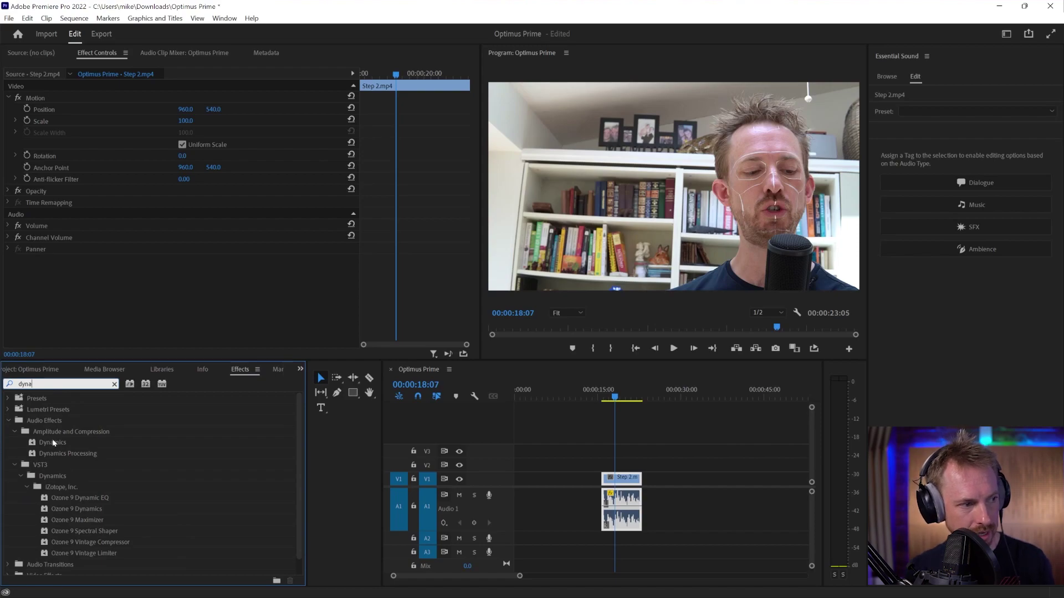
pyautogui.moveTo(52, 442); pyautogui.dragTo(620, 512)
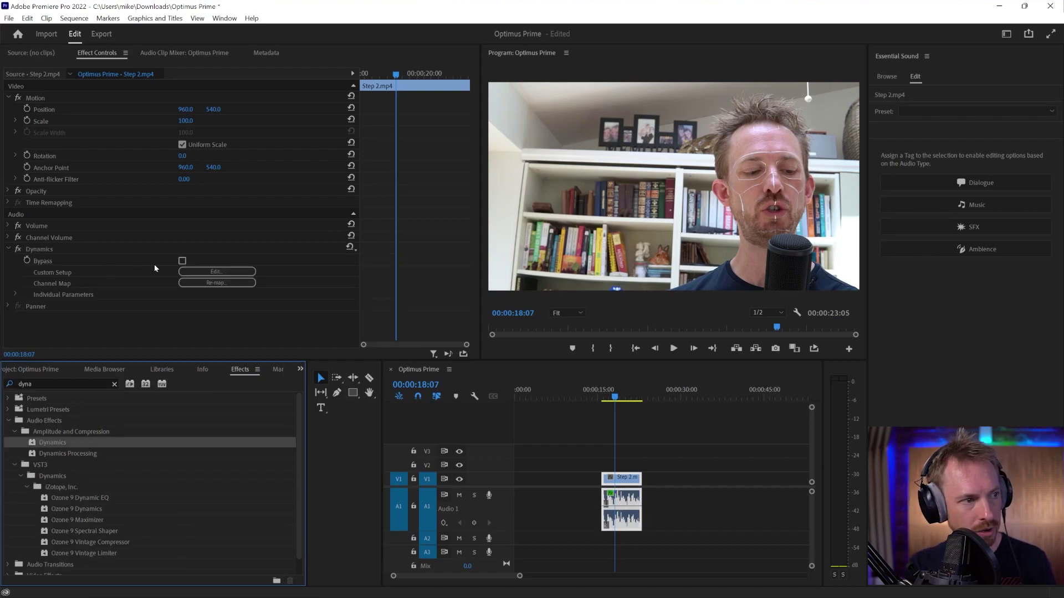
pyautogui.click(216, 271)
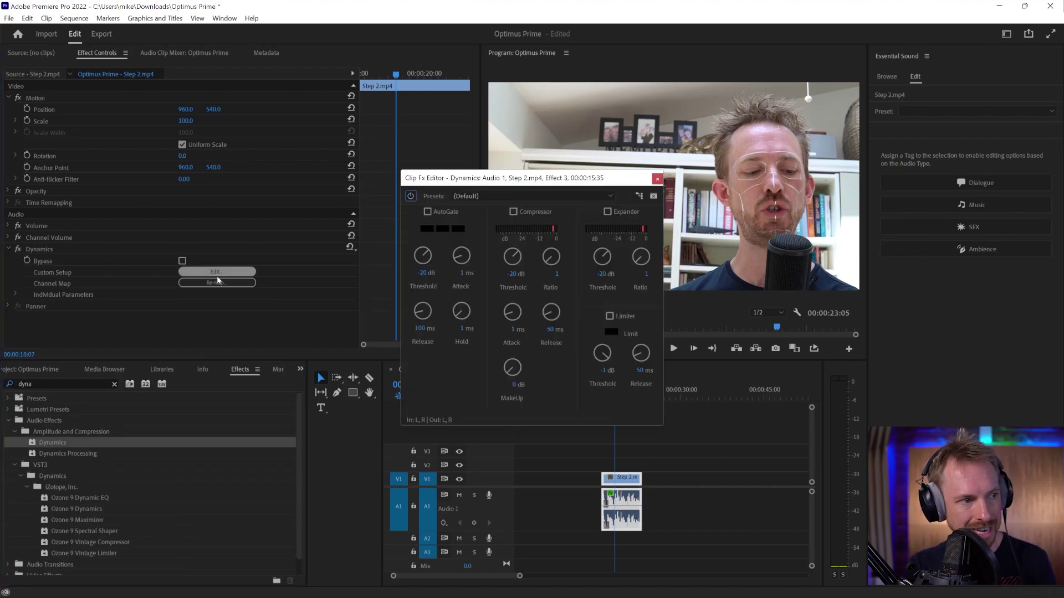
# Enable the compressor with ratio 3 and 5 dB makeup gain, then play to hear it
pyautogui.click(530, 212)
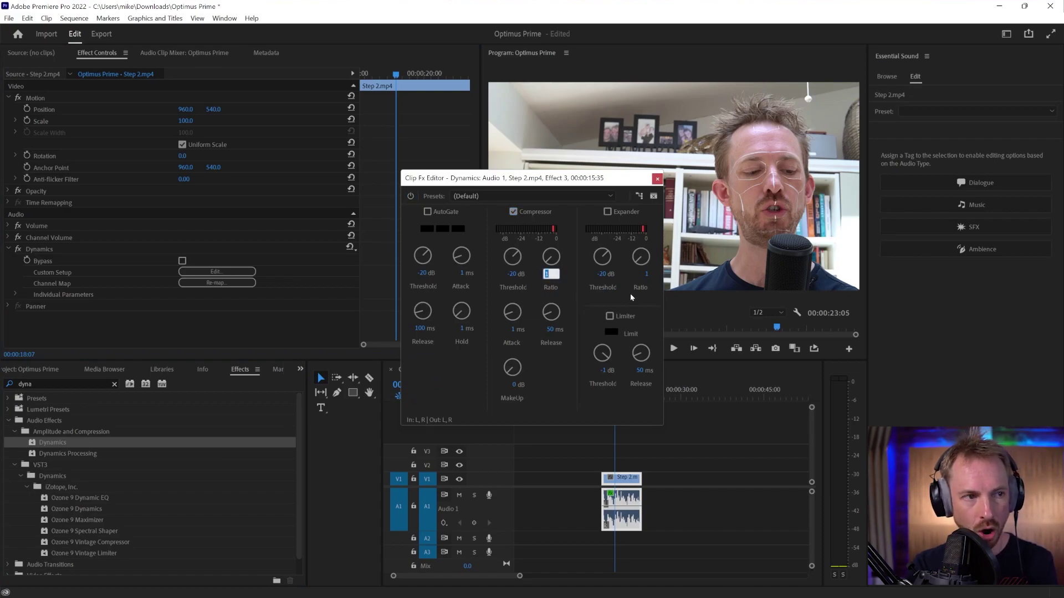
pyautogui.write('3')
pyautogui.press('Return')
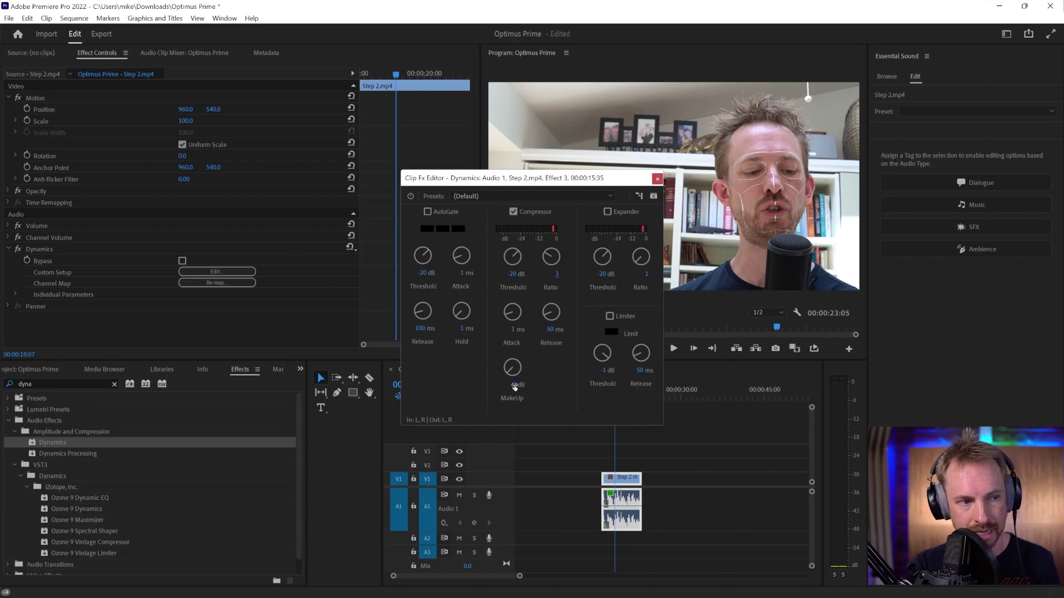
pyautogui.write('56')
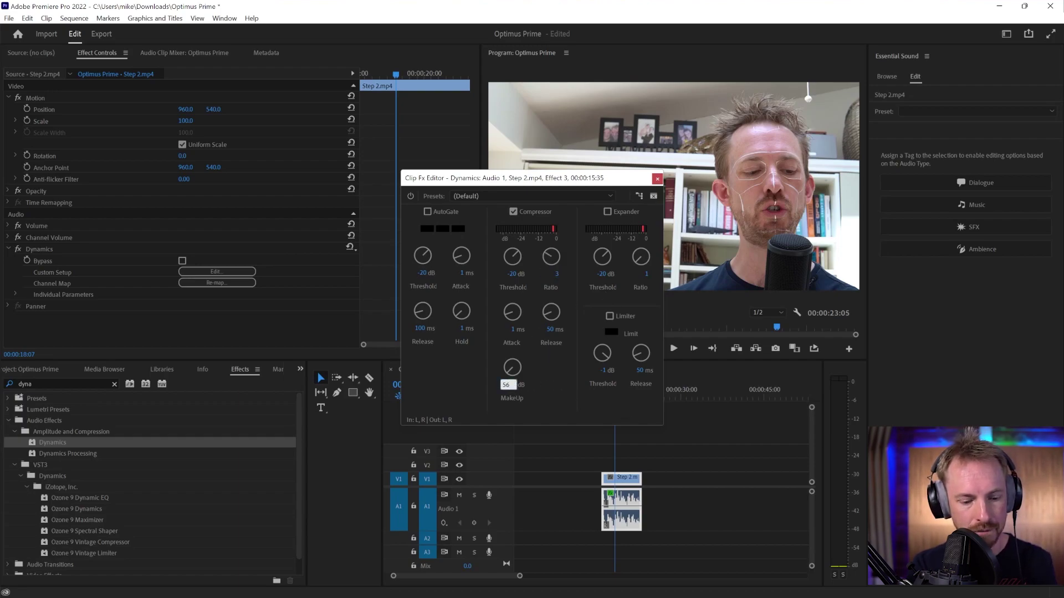
pyautogui.press('space')
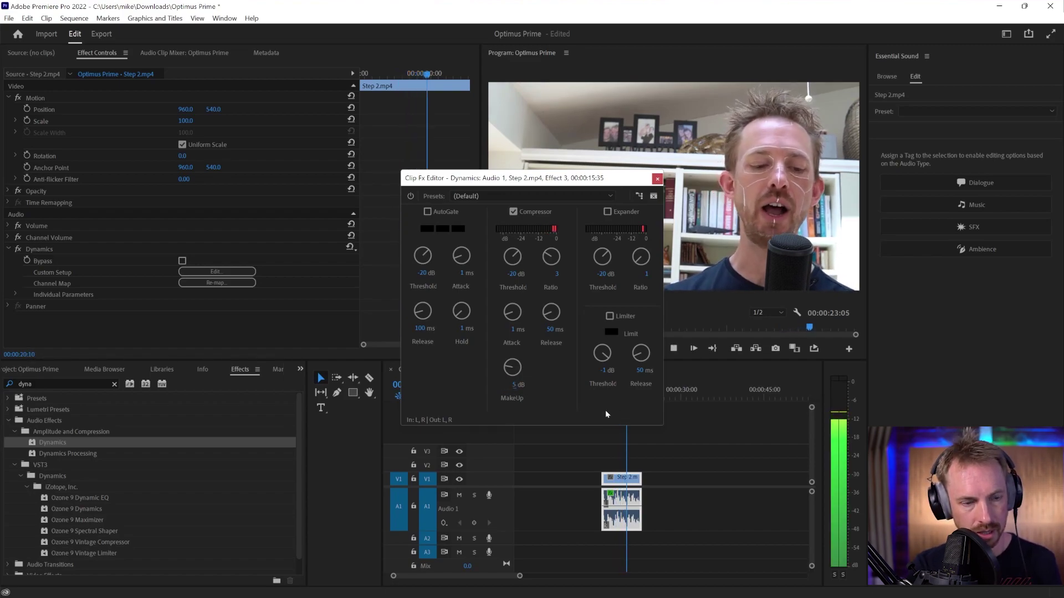
# Stop the Step 2 preview playback
pyautogui.press('space')
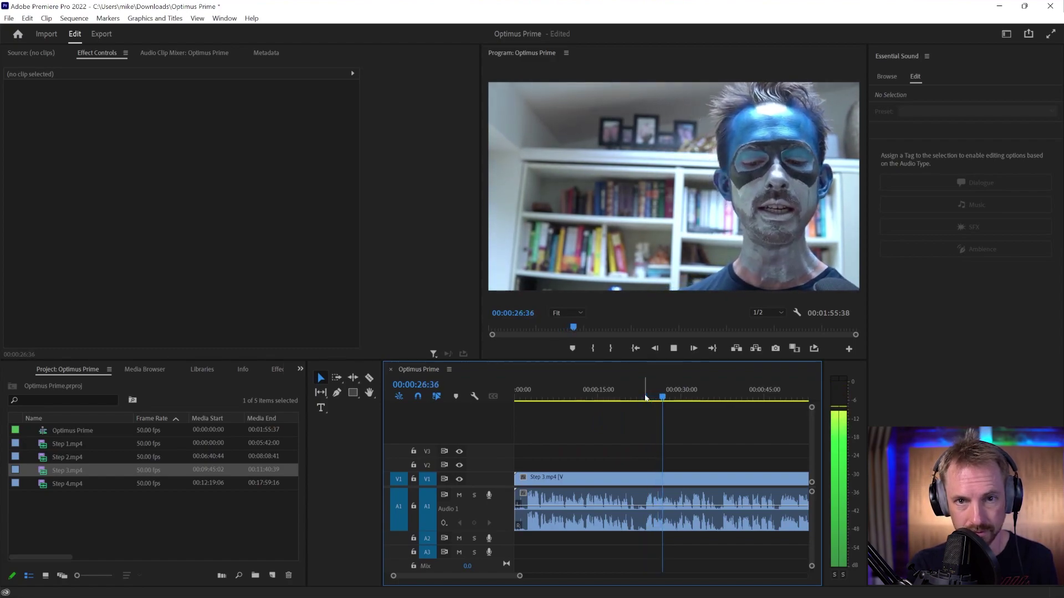
# Cut Step 3 at the section boundary and delete the pieces before and after it
pyautogui.press('space')
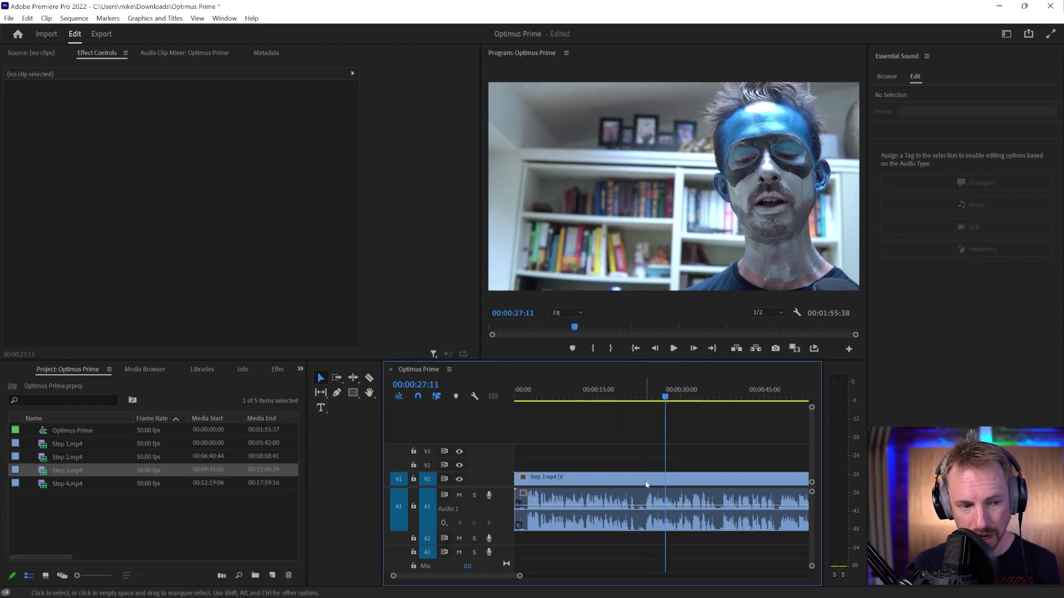
pyautogui.press('c')
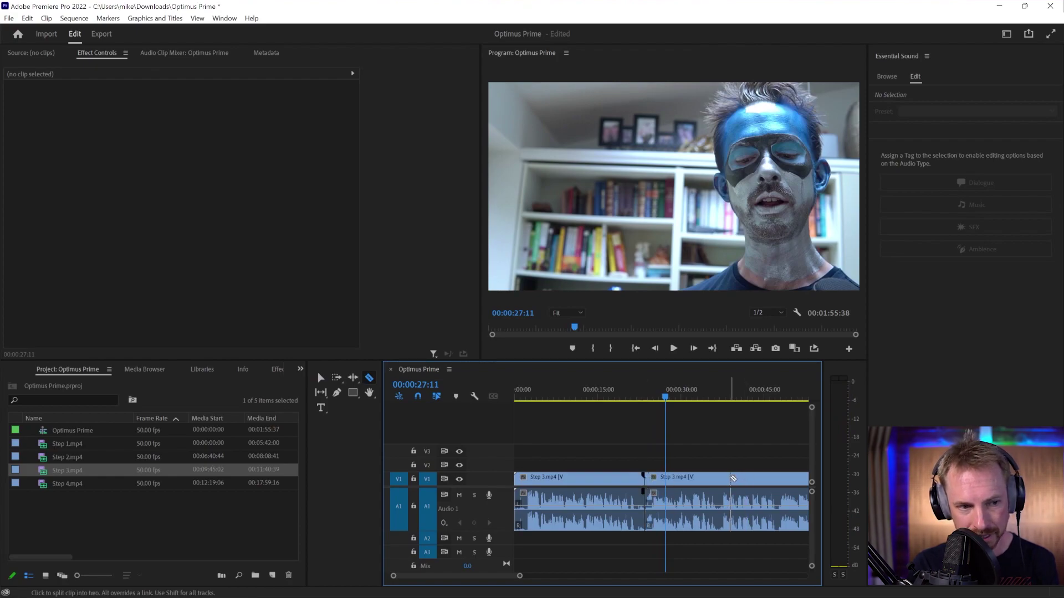
pyautogui.click(717, 479)
pyautogui.press('v')
pyautogui.click(723, 480)
pyautogui.press('Delete')
pyautogui.click(626, 485)
pyautogui.press('Delete')
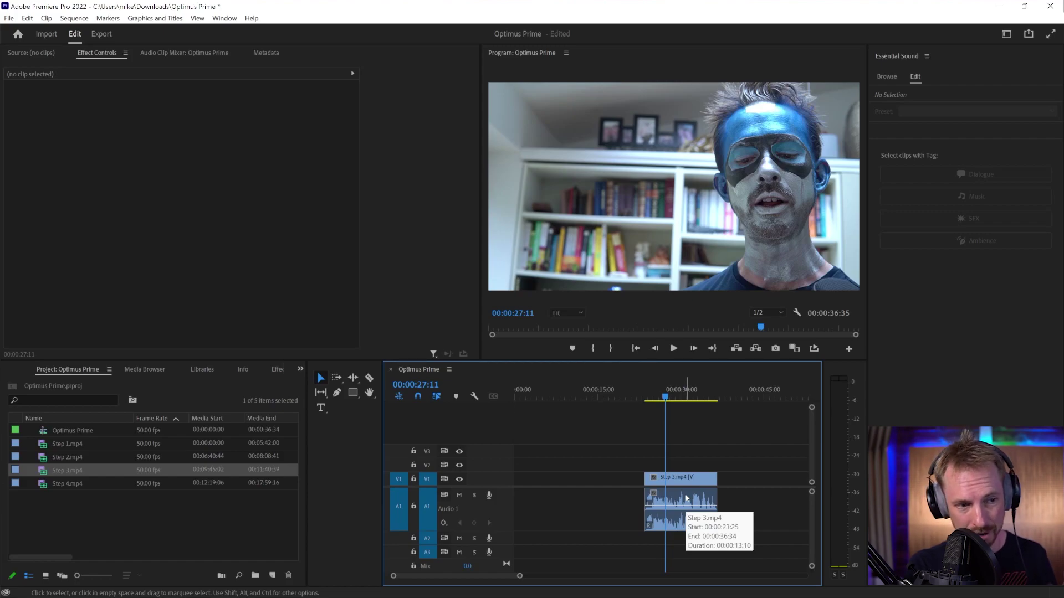
# Apply the Pitch Shifter effect to the remaining Step 3 clip and open its settings
pyautogui.click(685, 497)
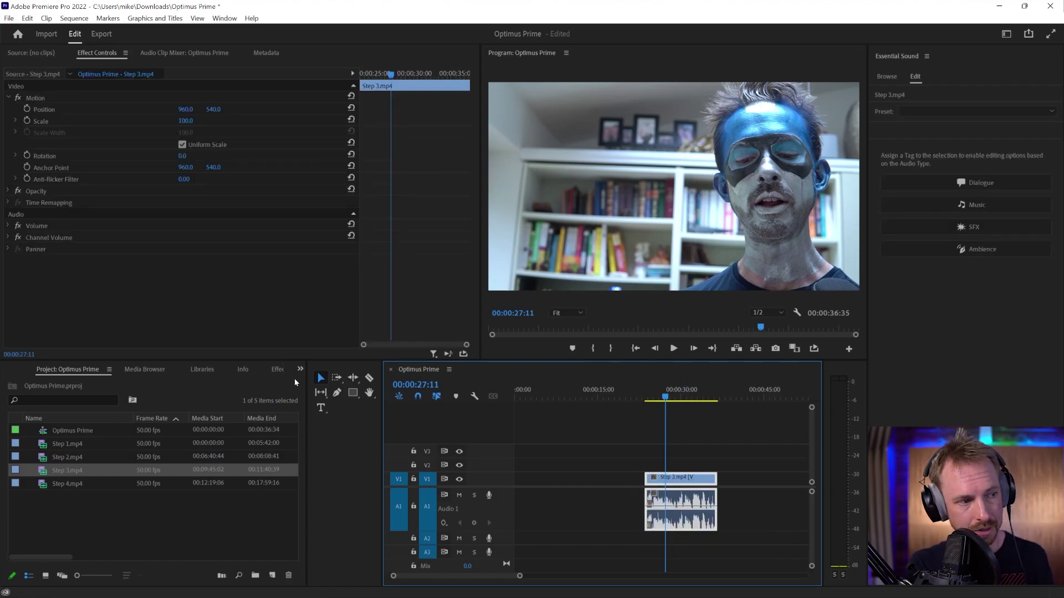
pyautogui.click(272, 368)
pyautogui.click(9, 384)
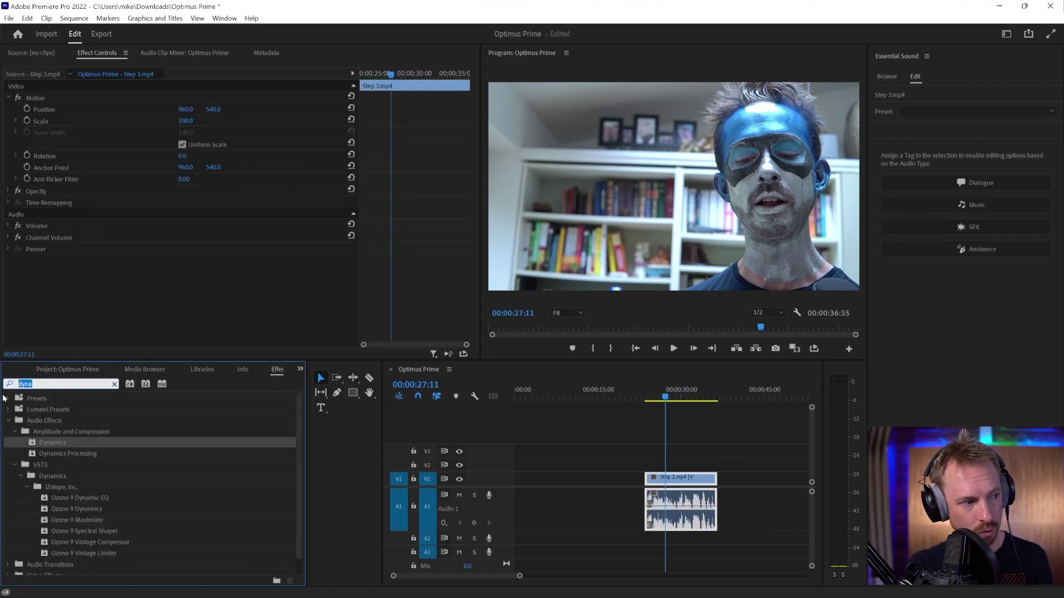
pyautogui.write('pitch')
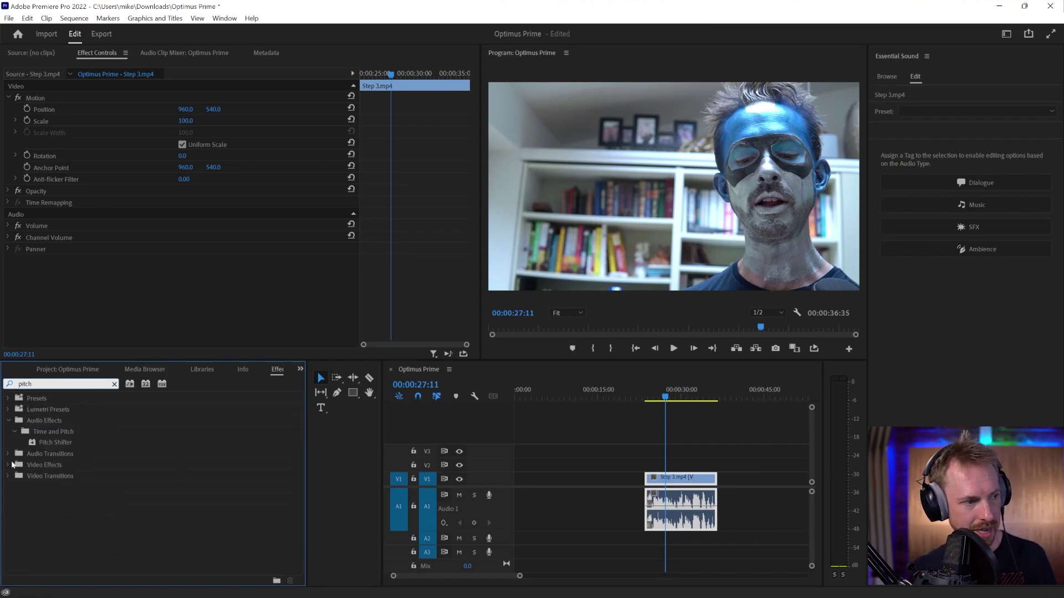
pyautogui.moveTo(54, 442); pyautogui.dragTo(685, 504)
pyautogui.click(216, 272)
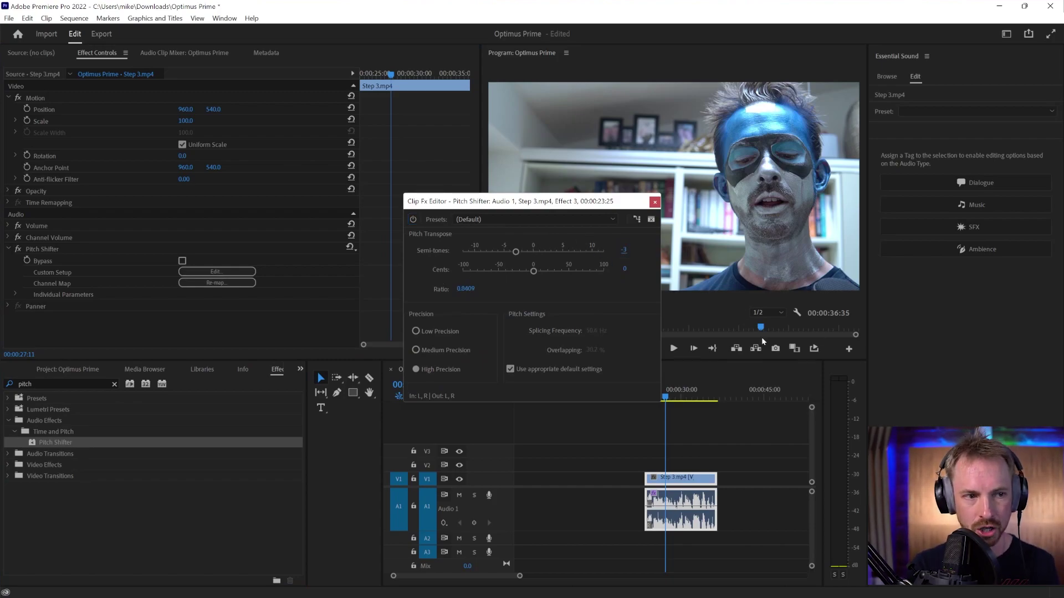
# Compare pitch settings during playback and settle on -3 semitones
pyautogui.moveTo(616, 195); pyautogui.dragTo(540, 207)
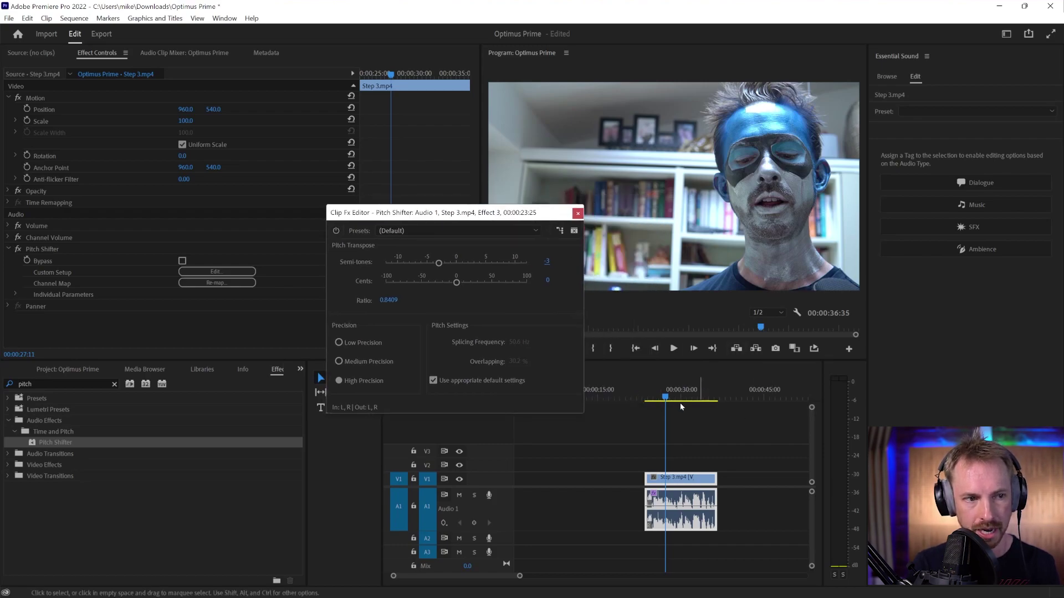
pyautogui.click(649, 399)
pyautogui.press('space')
pyautogui.press('space')
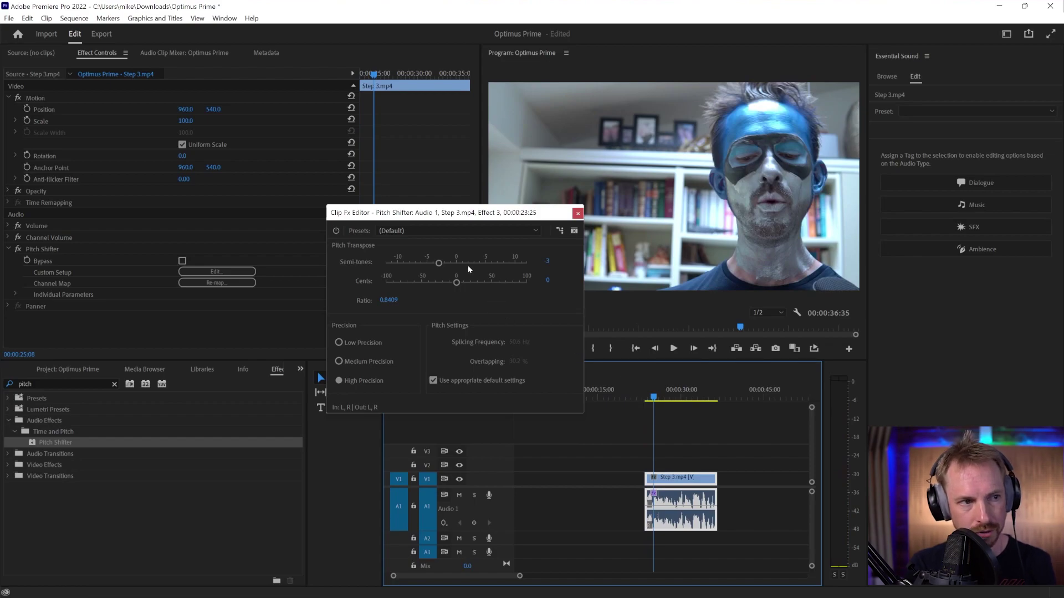
pyautogui.moveTo(440, 262); pyautogui.dragTo(475, 264)
pyautogui.press('space')
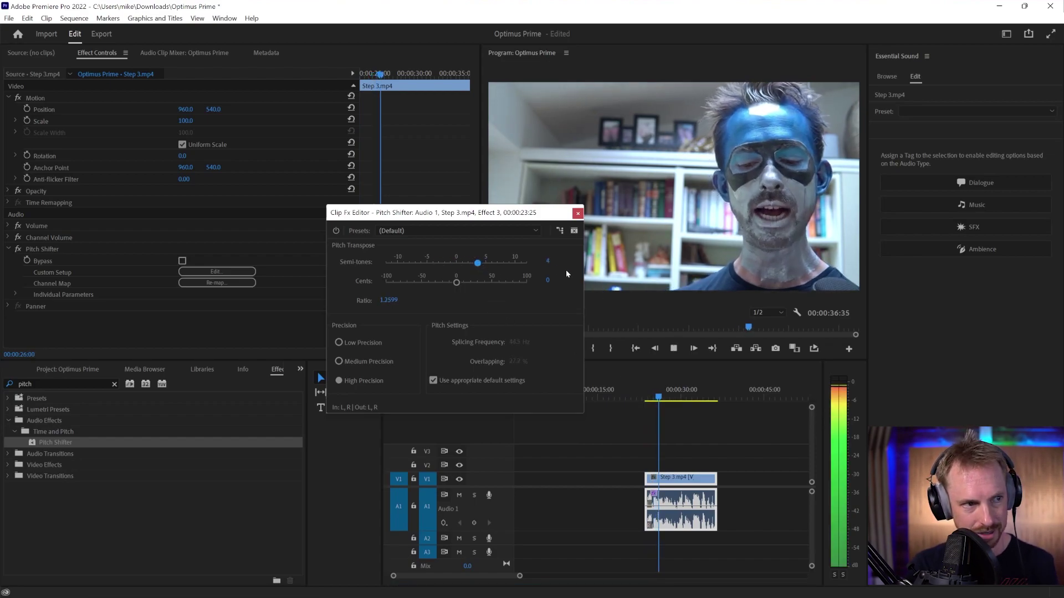
pyautogui.moveTo(477, 268); pyautogui.dragTo(440, 265)
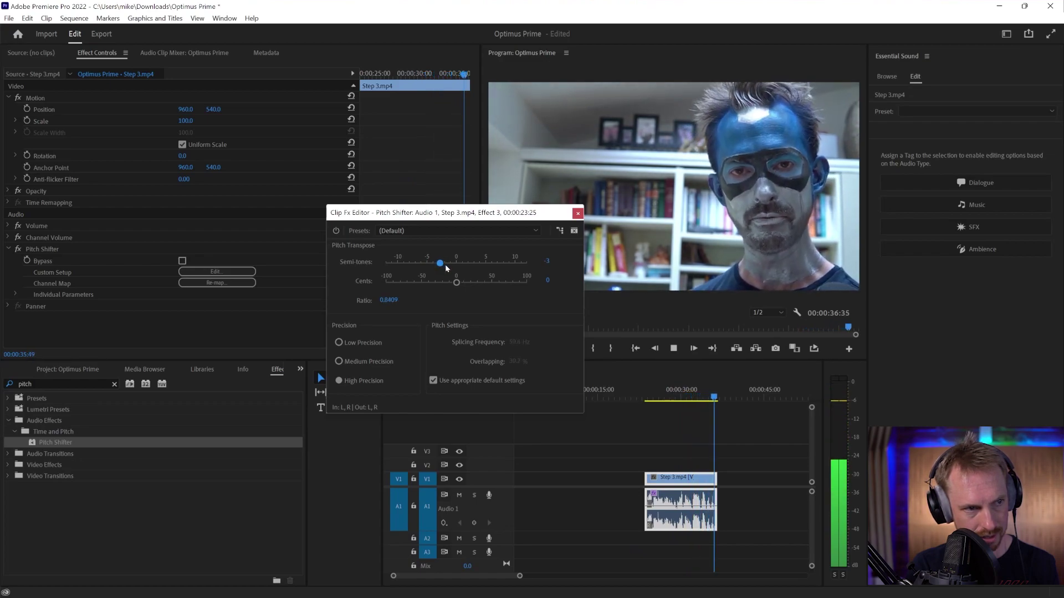
pyautogui.click(577, 214)
# Zoom out the timeline and play Step 4 from around the 1:23 mark
pyautogui.click(644, 396)
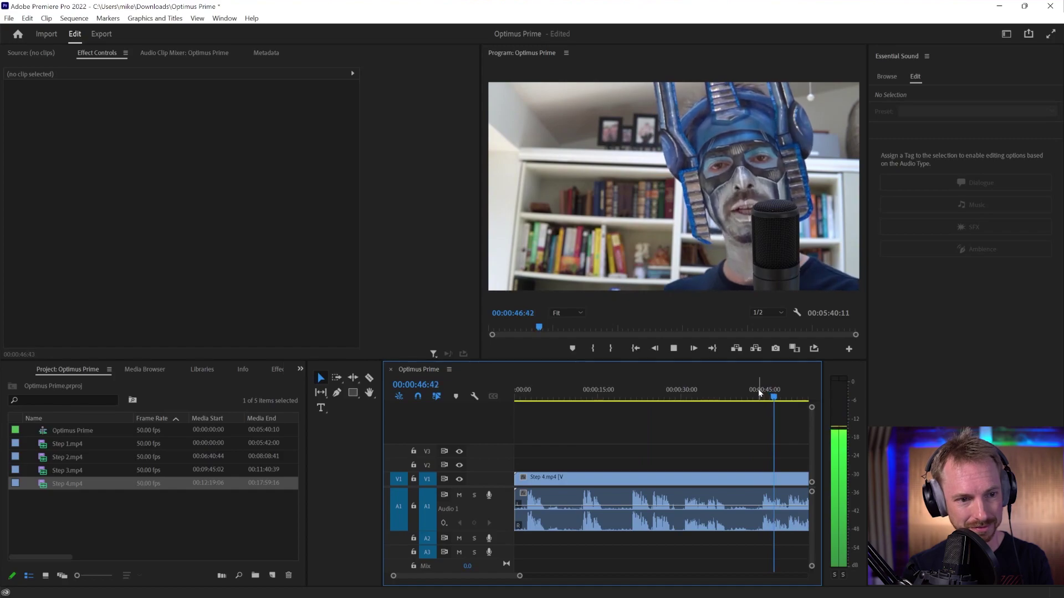
pyautogui.press('-')
pyautogui.click(747, 396)
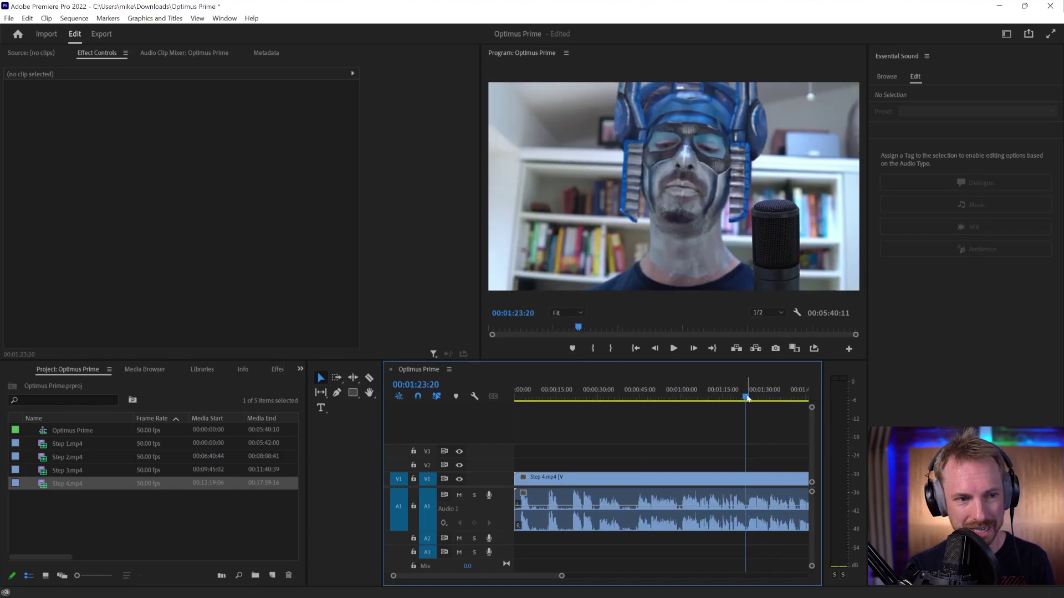
pyautogui.press('space')
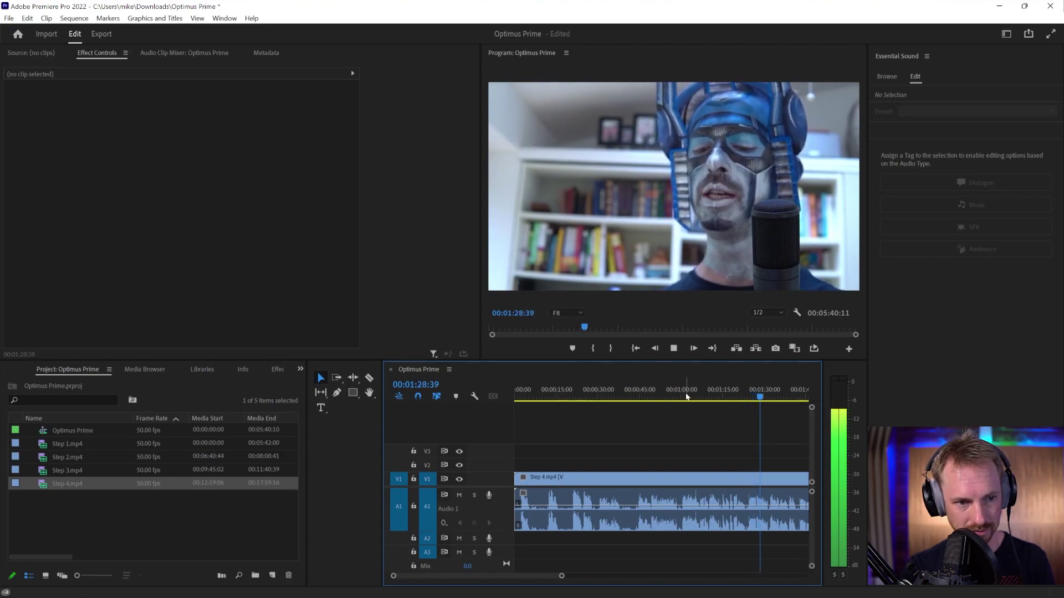
# Cut Step 4 and delete its trailing and opening pieces, keeping a short section ending at 1:24:10
pyautogui.press('space')
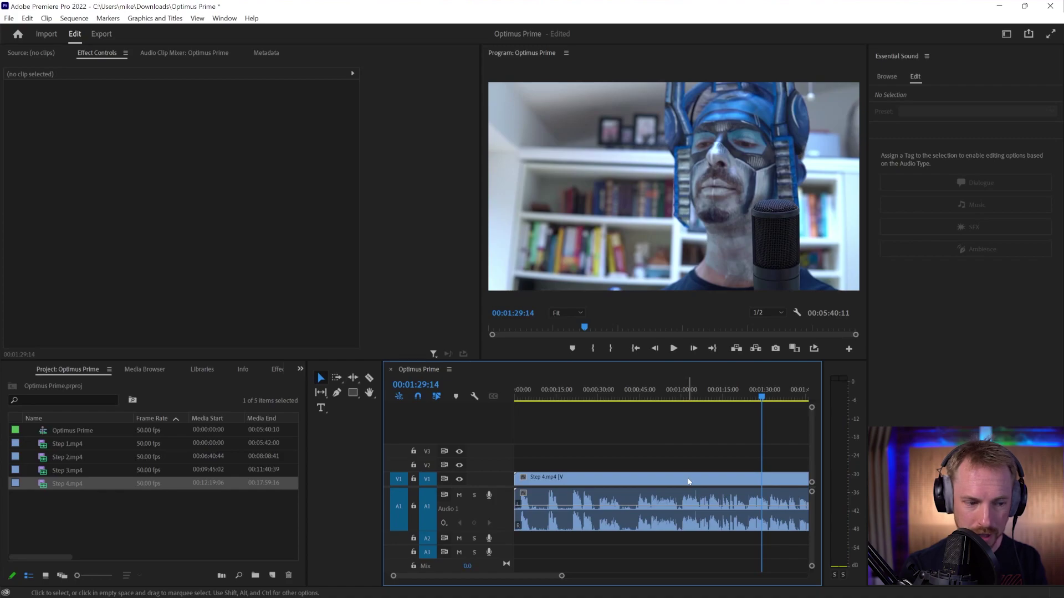
pyautogui.press('c')
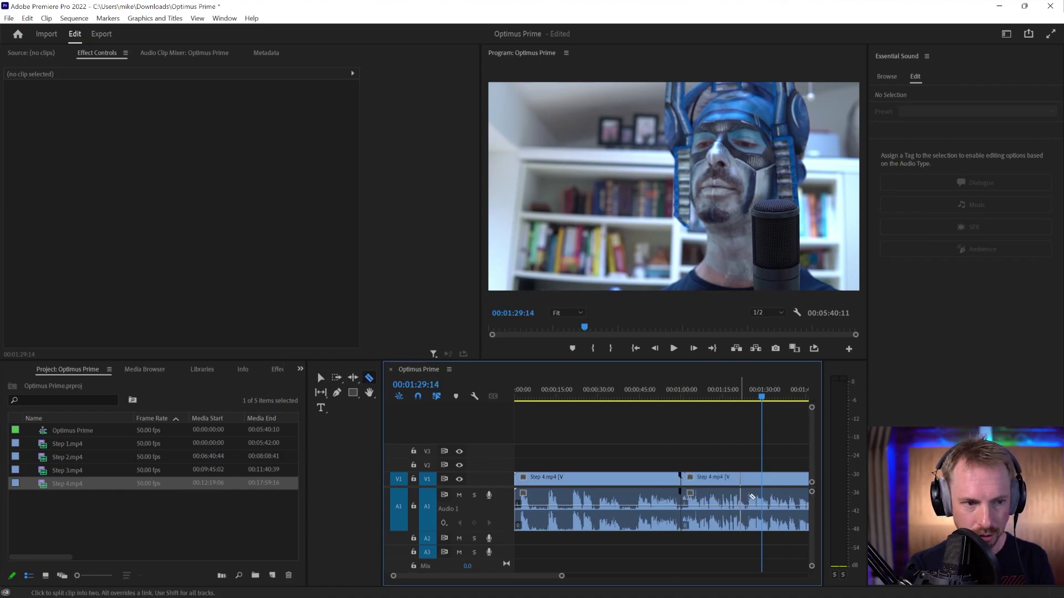
pyautogui.press('v')
pyautogui.click(753, 501)
pyautogui.press('Delete')
pyautogui.click(663, 479)
pyautogui.press('Delete')
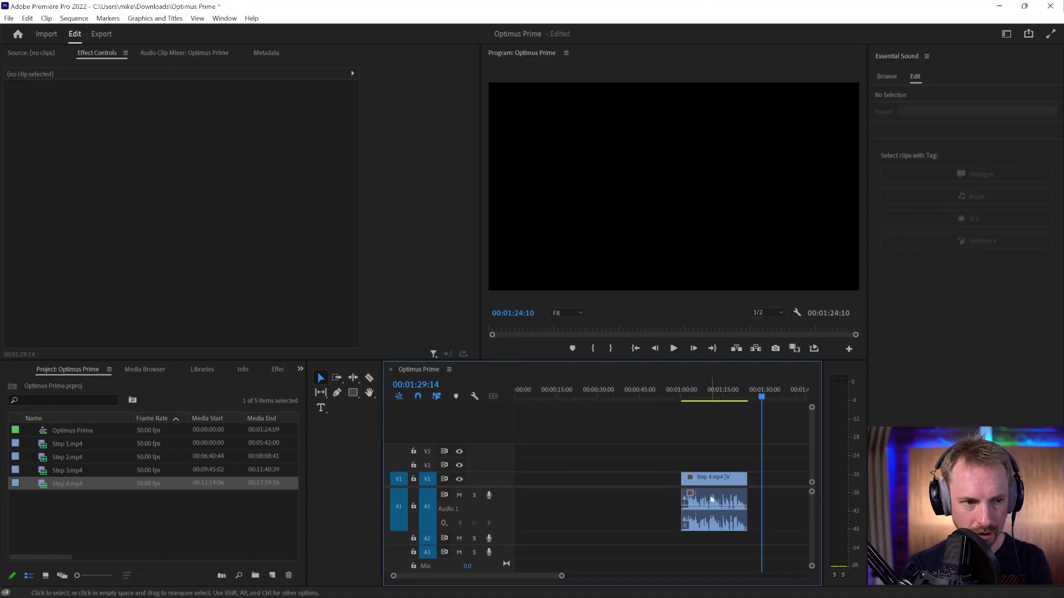
# Normalize the remaining Step 4 clip's audio to Max Peak
pyautogui.click(714, 480)
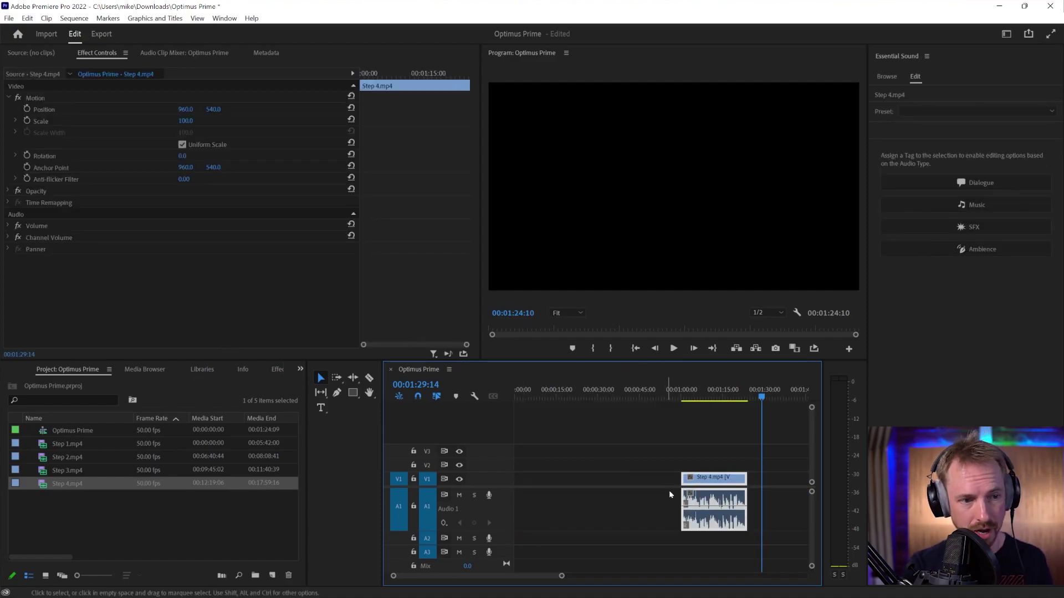
pyautogui.press('g')
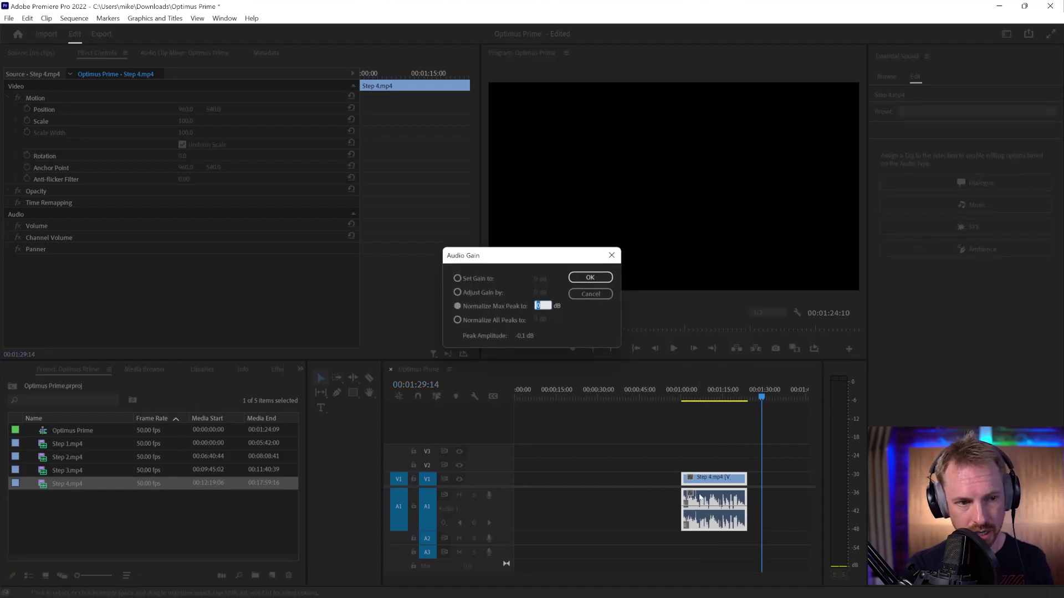
pyautogui.click(598, 278)
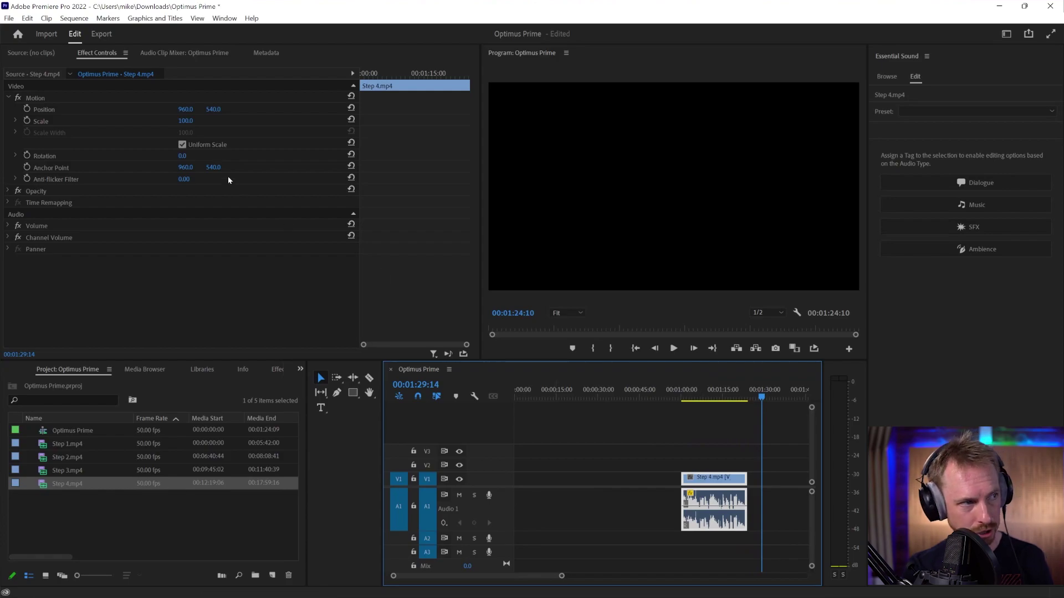
# Apply the Dynamics effect to the Step 4 audio and open its custom settings
pyautogui.click(265, 372)
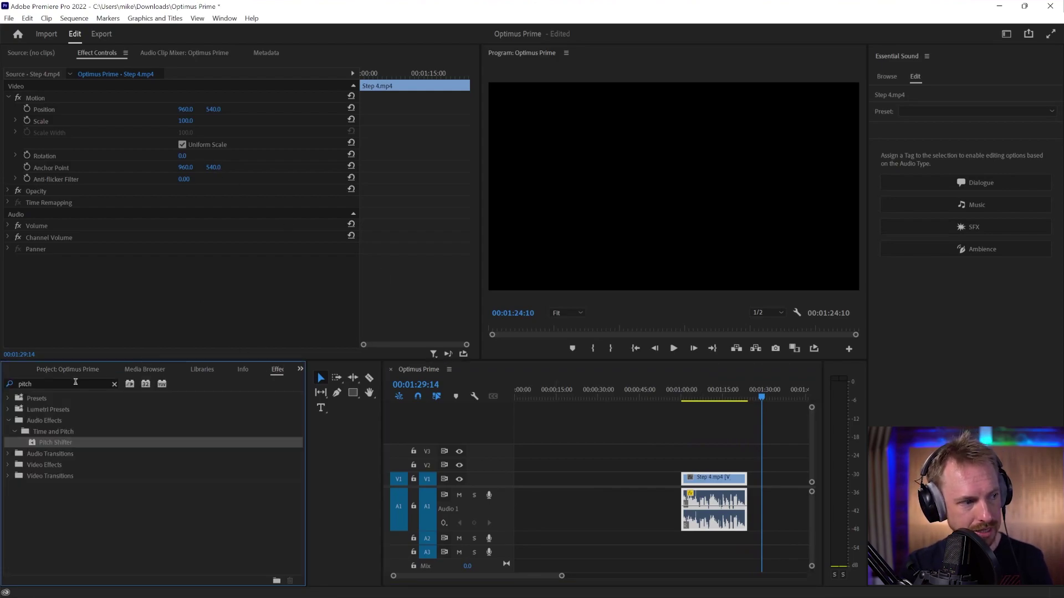
pyautogui.write('dyn')
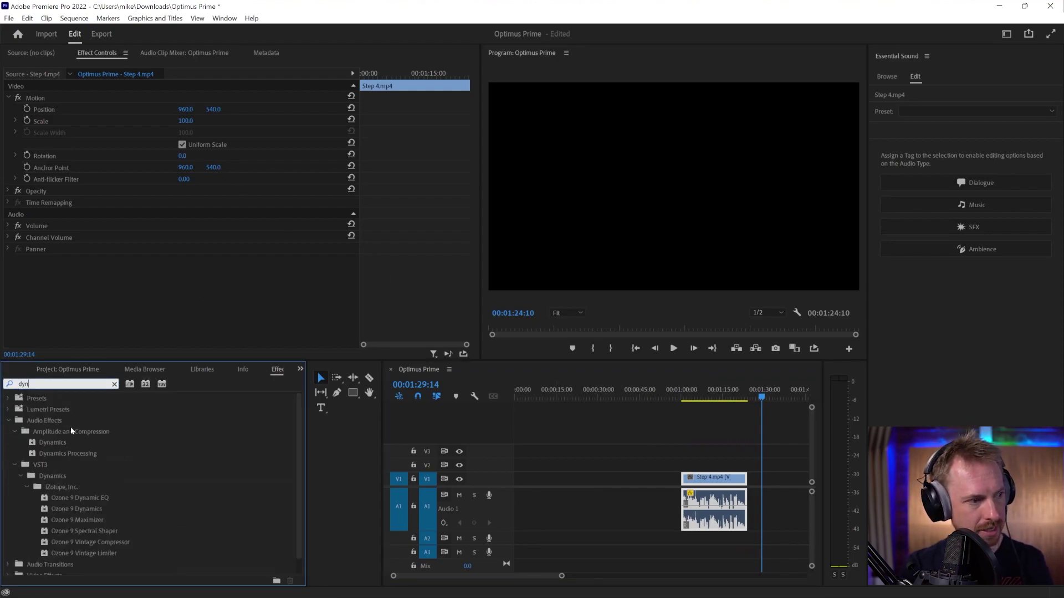
pyautogui.moveTo(58, 443); pyautogui.dragTo(506, 458)
pyautogui.moveTo(687, 494); pyautogui.dragTo(687, 494)
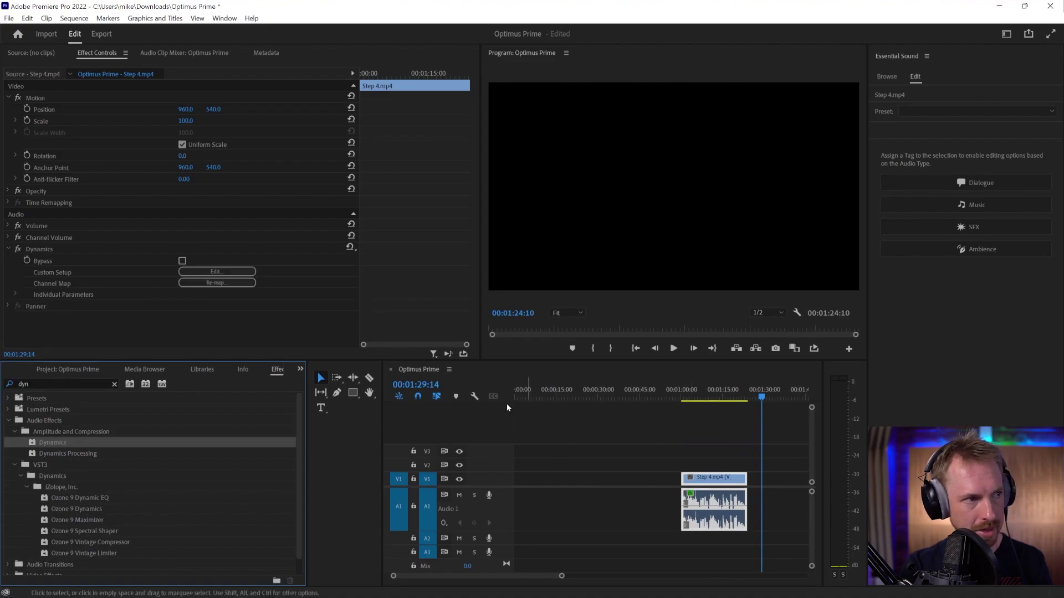
pyautogui.click(252, 272)
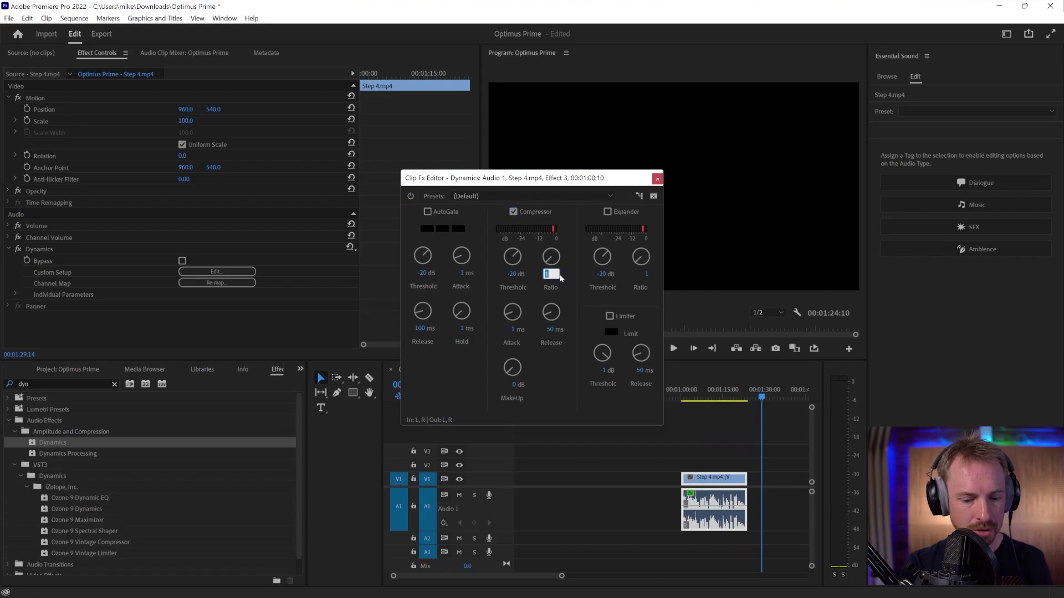
# Set the compressor ratio to 3 and makeup gain to 5 dB
pyautogui.write('3')
pyautogui.press('Return')
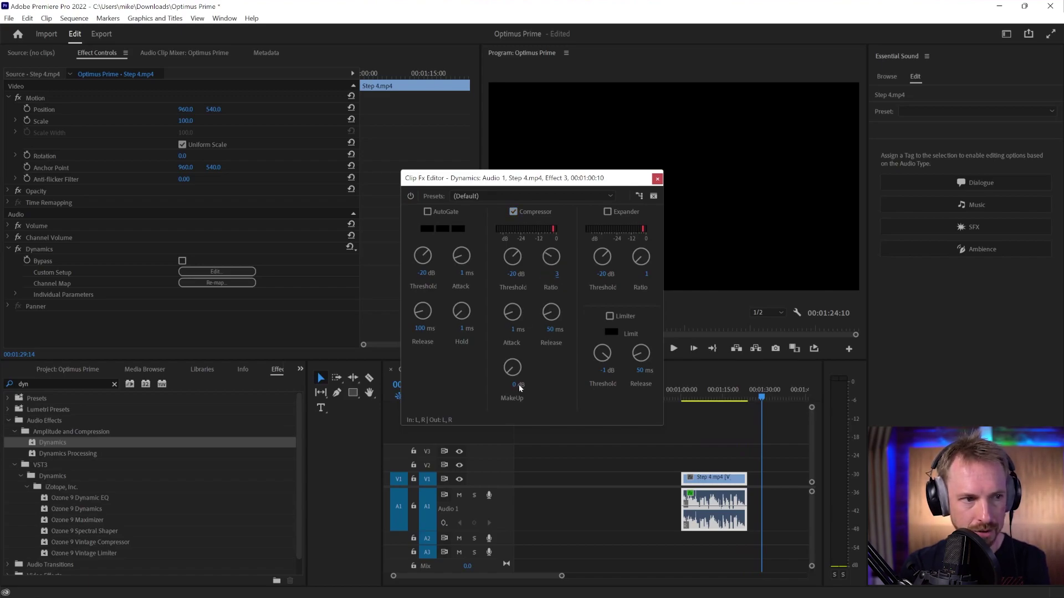
pyautogui.write('5')
pyautogui.press('Return')
pyautogui.click(658, 180)
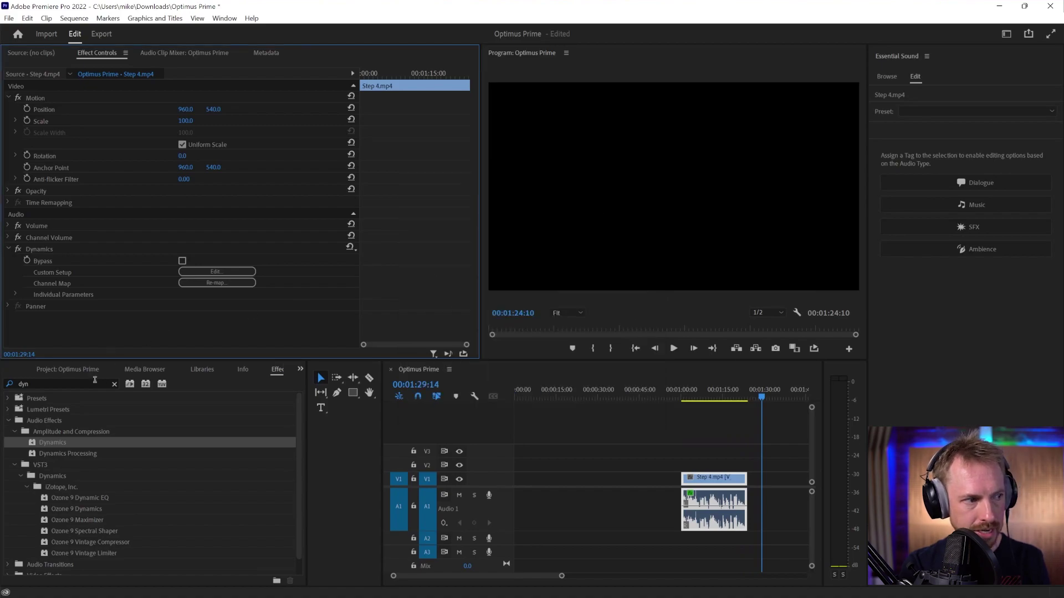
# Apply Pitch Shifter to the Step 4 audio and open its settings
pyautogui.hotkey('shift', '7')
pyautogui.write('pit')
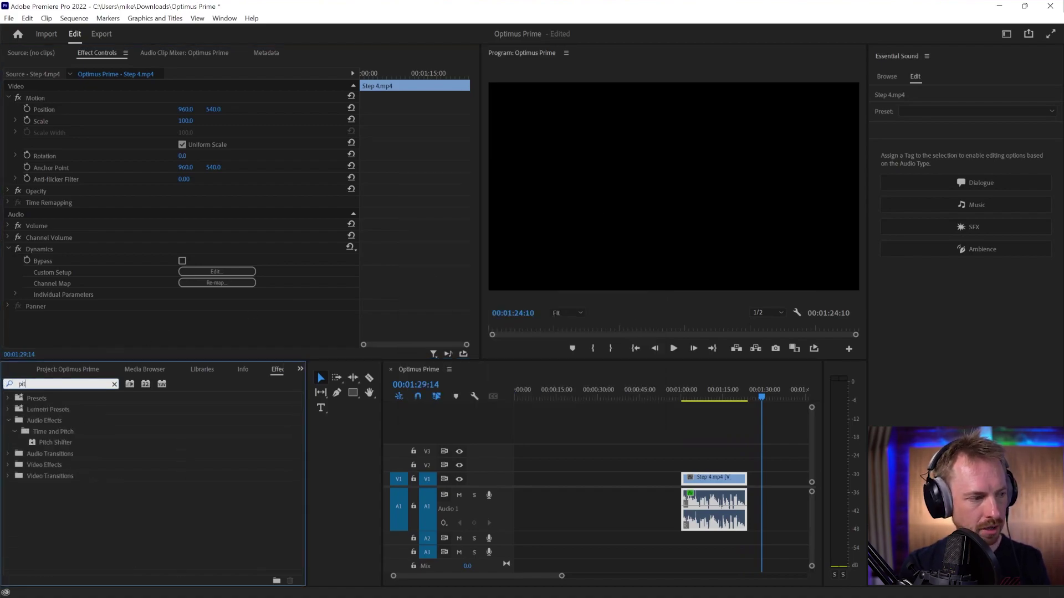
pyautogui.moveTo(62, 443); pyautogui.dragTo(97, 443)
pyautogui.moveTo(755, 515); pyautogui.dragTo(720, 510)
pyautogui.click(216, 329)
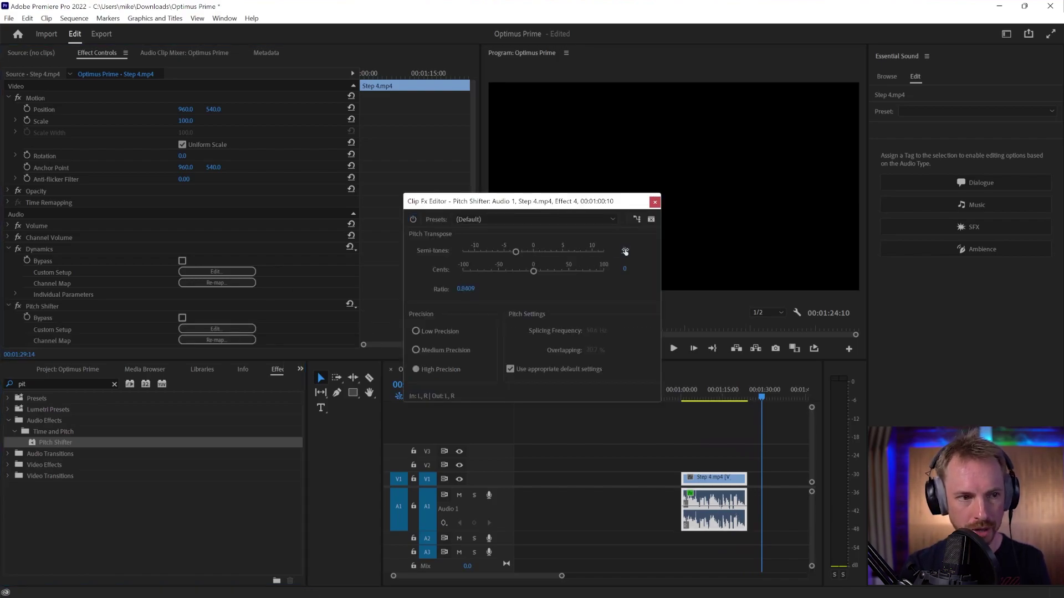
# Preview the lowered pitch from about the one-minute mark, then close the settings
pyautogui.click(681, 398)
pyautogui.press('space')
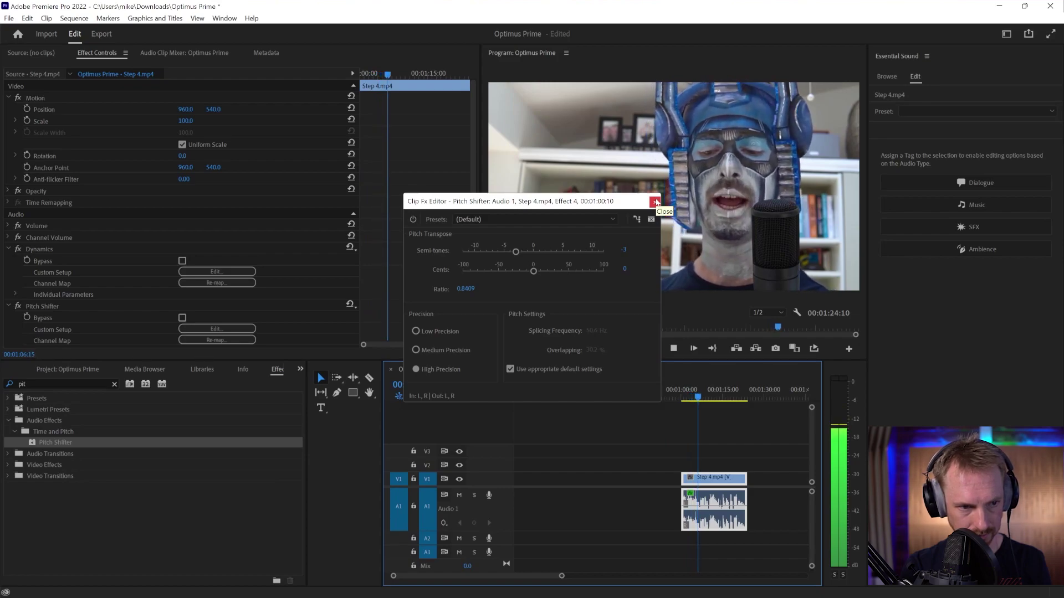
pyautogui.press('space')
pyautogui.click(654, 202)
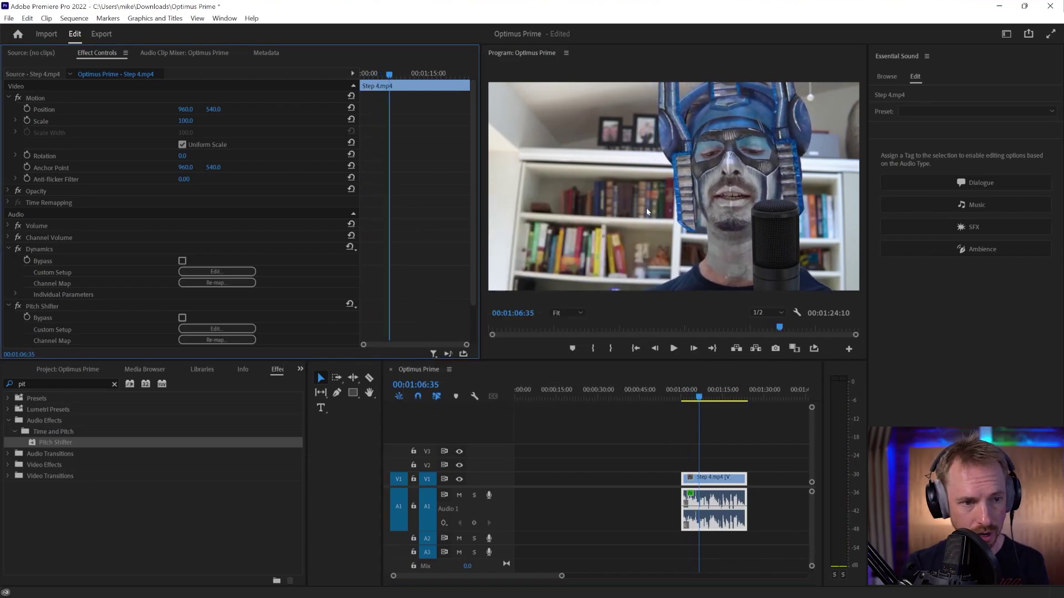
# Apply Chorus/Flanger to the Step 4 audio and load its Thick Chorus preset (6 Hz, 42% width, 100% intensity)
pyautogui.click(57, 385)
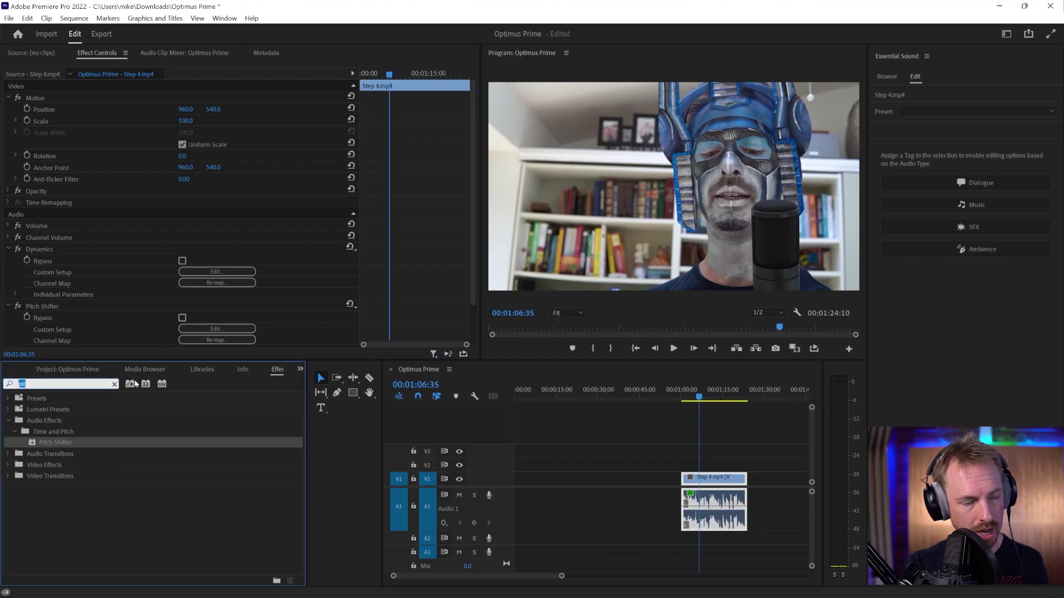
pyautogui.write('chor')
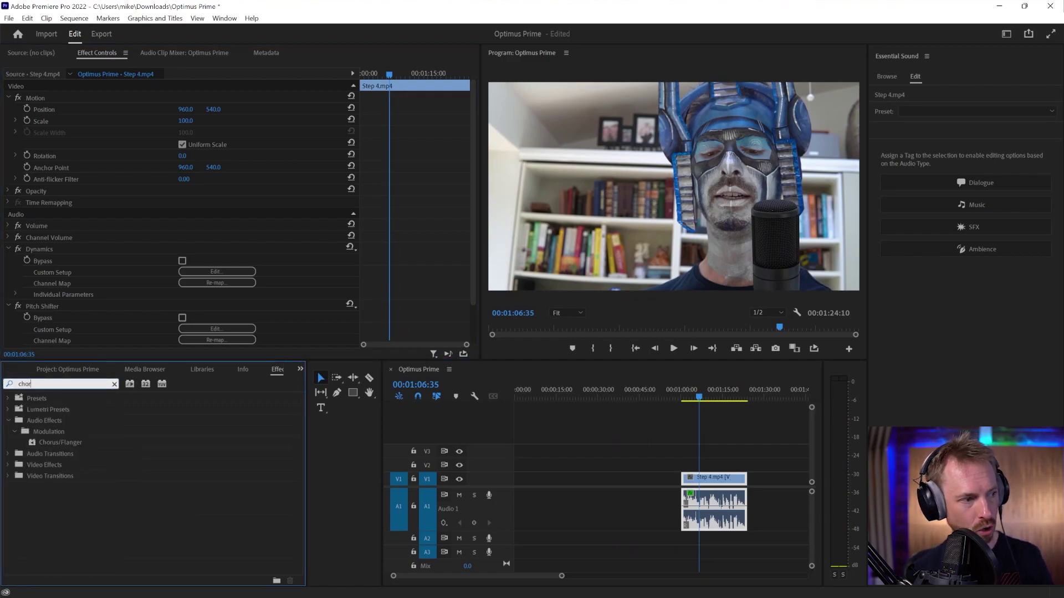
pyautogui.moveTo(70, 442); pyautogui.dragTo(640, 479)
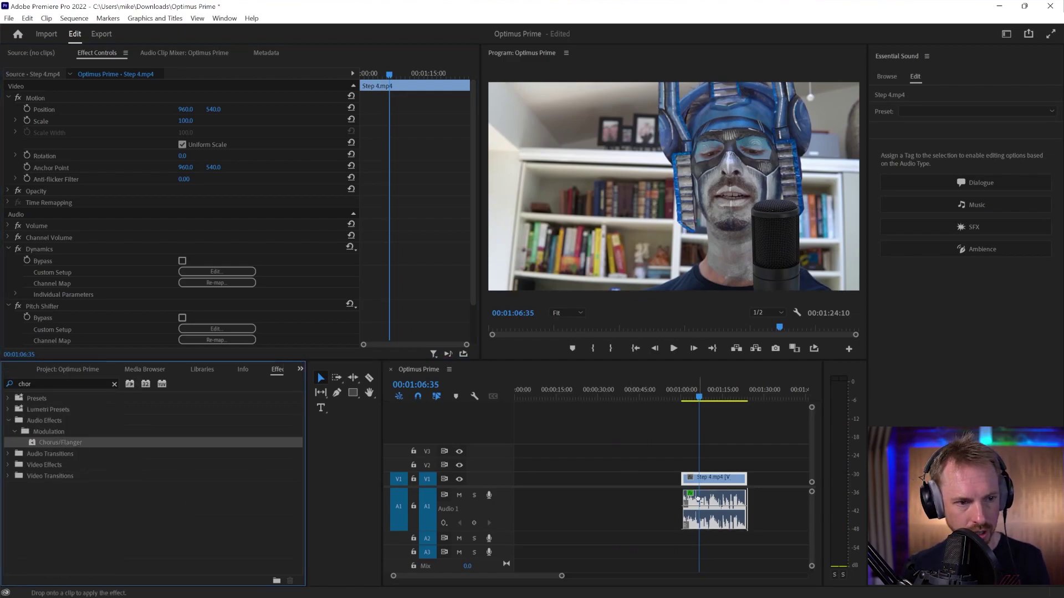
pyautogui.moveTo(696, 498); pyautogui.dragTo(697, 498)
pyautogui.scroll(-3, 293, 288)
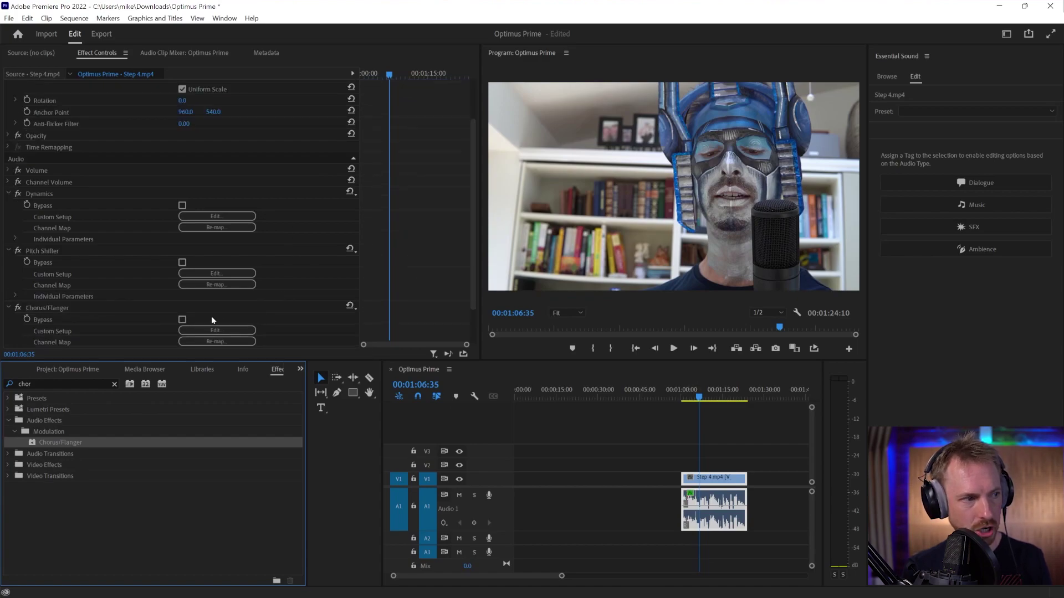
pyautogui.click(215, 330)
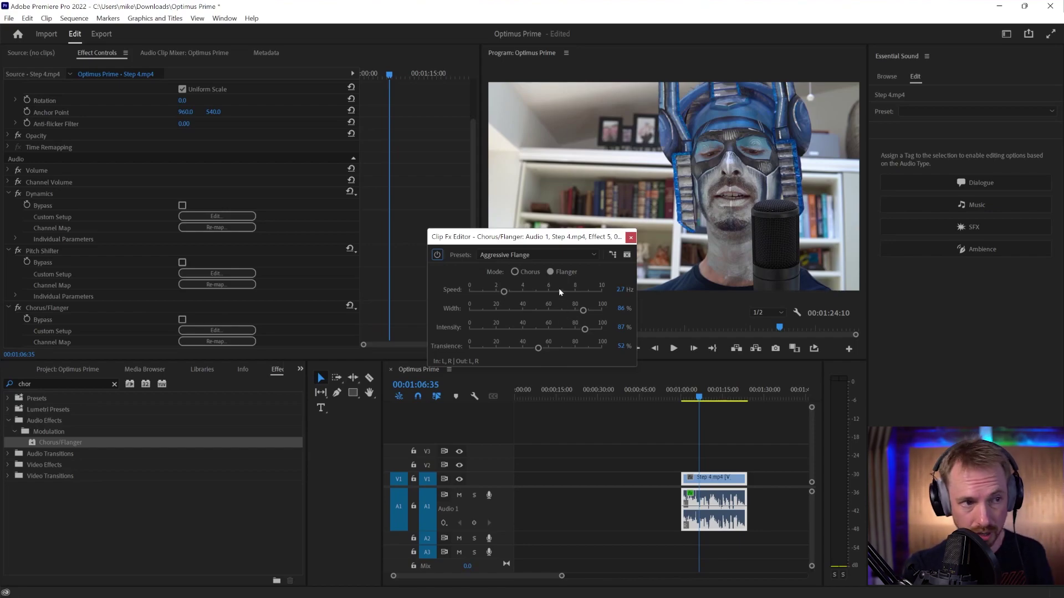
pyautogui.click(524, 256)
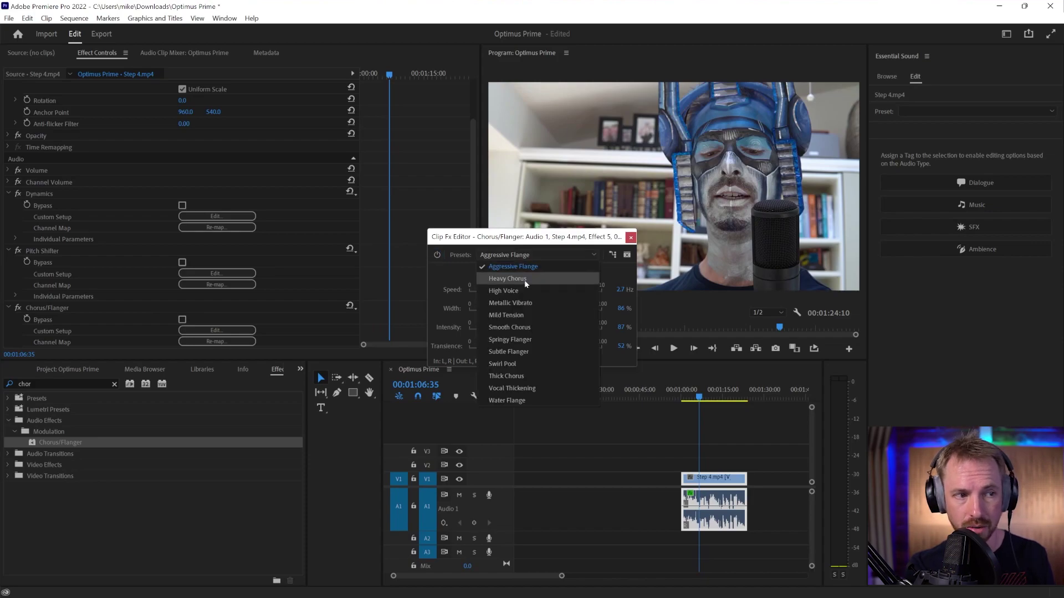
pyautogui.click(527, 371)
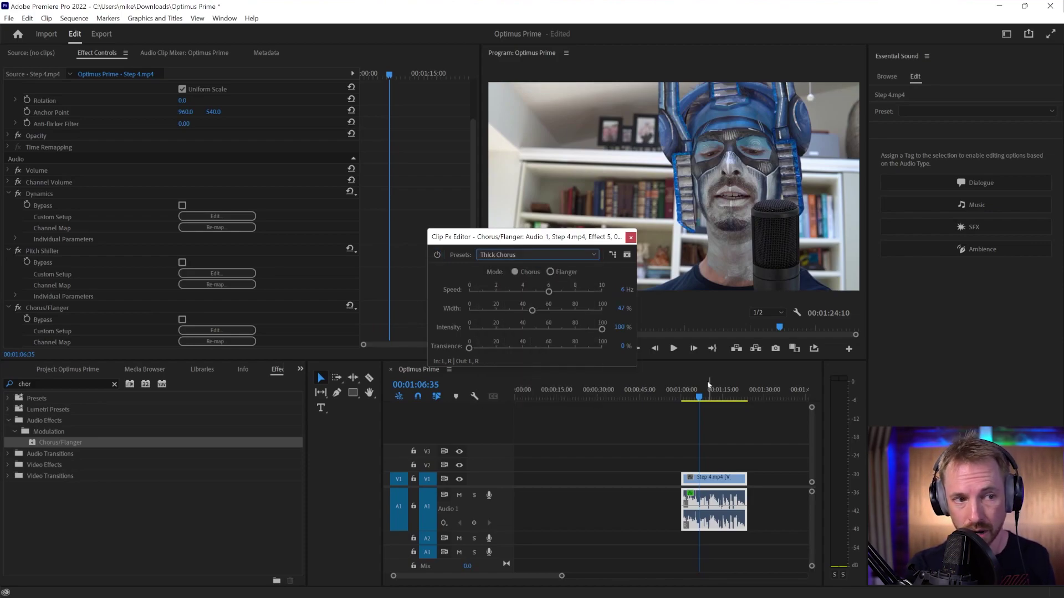
# Move the playhead back to the start of the Step 4 clip for playback
pyautogui.click(683, 398)
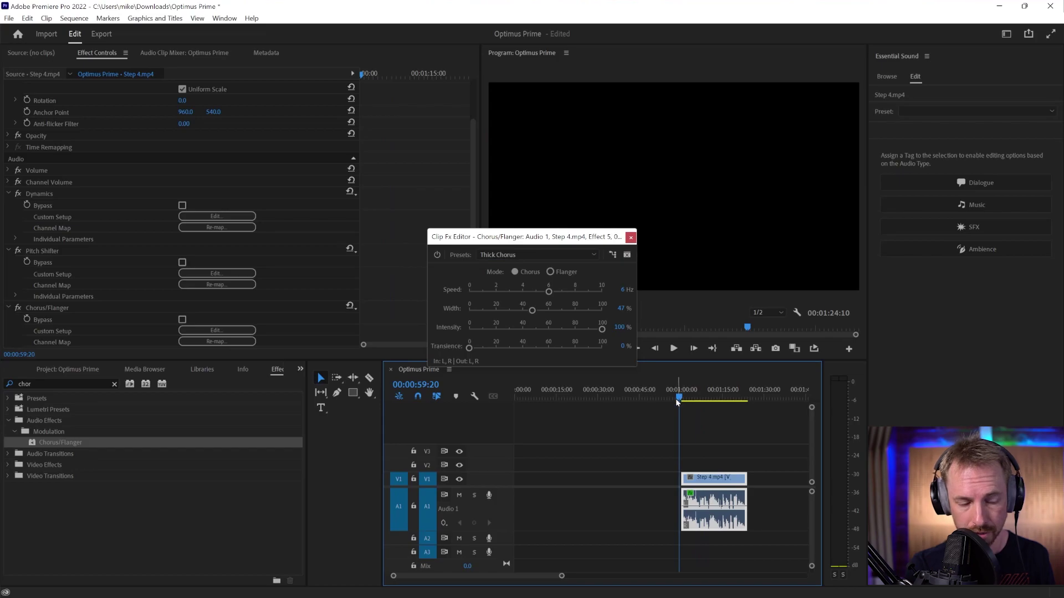